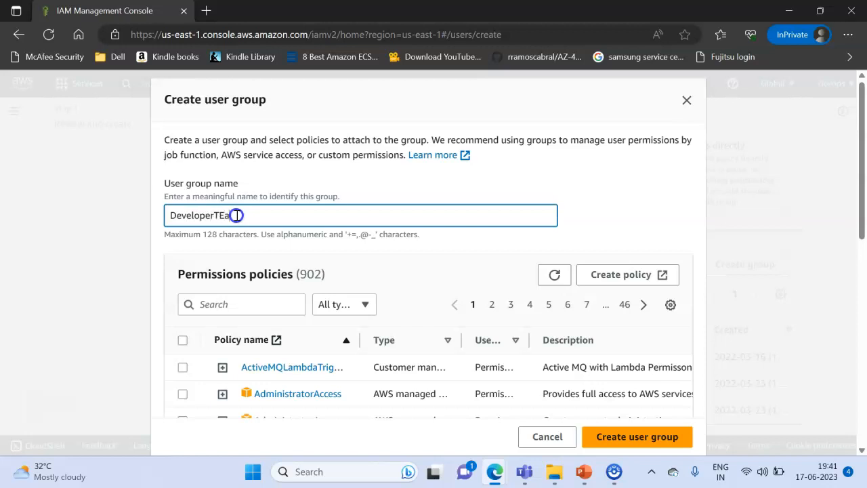
# Create the DeveloperTeam user group with no policies attached and assign the new user to it
pyautogui.click(633, 433)
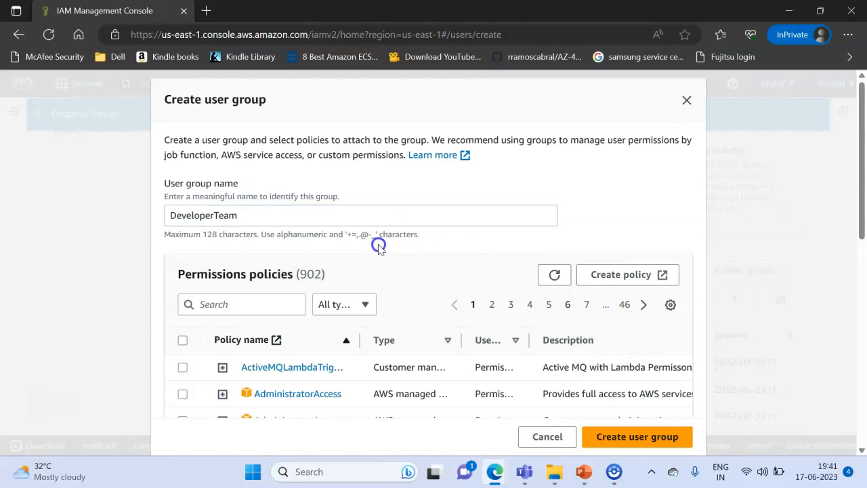
pyautogui.scroll(-1, 424, 300)
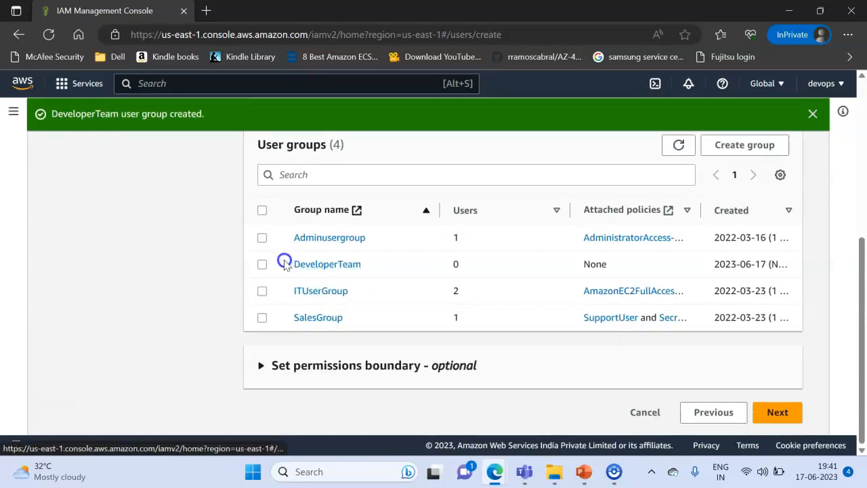
pyautogui.click(261, 264)
pyautogui.click(775, 412)
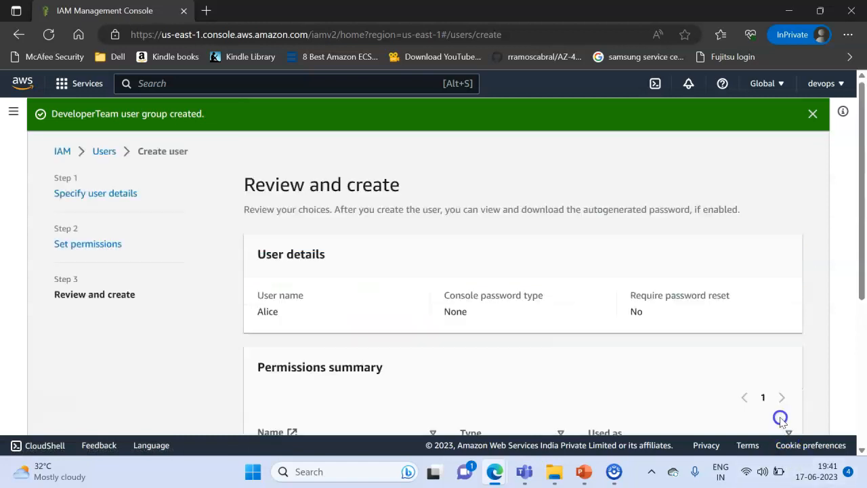
# Review the user details and permissions summary, and create the user without any tags
pyautogui.scroll(-3, 576, 335)
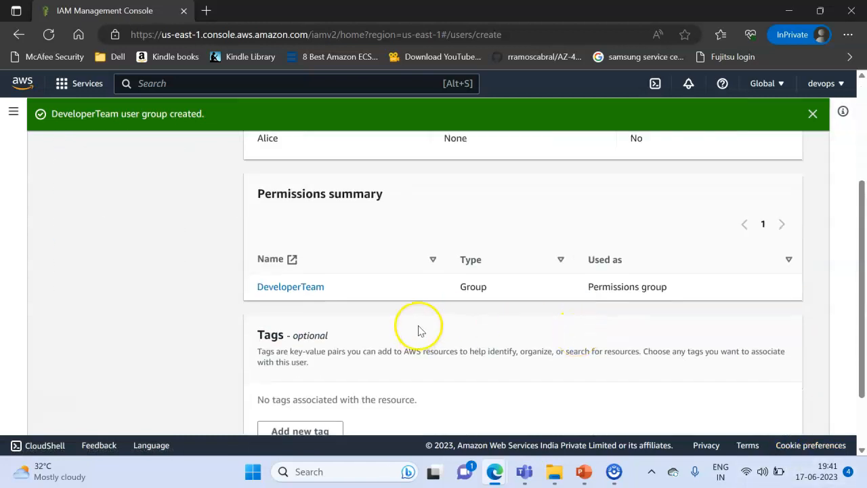
pyautogui.scroll(-1, 414, 331)
pyautogui.click(769, 412)
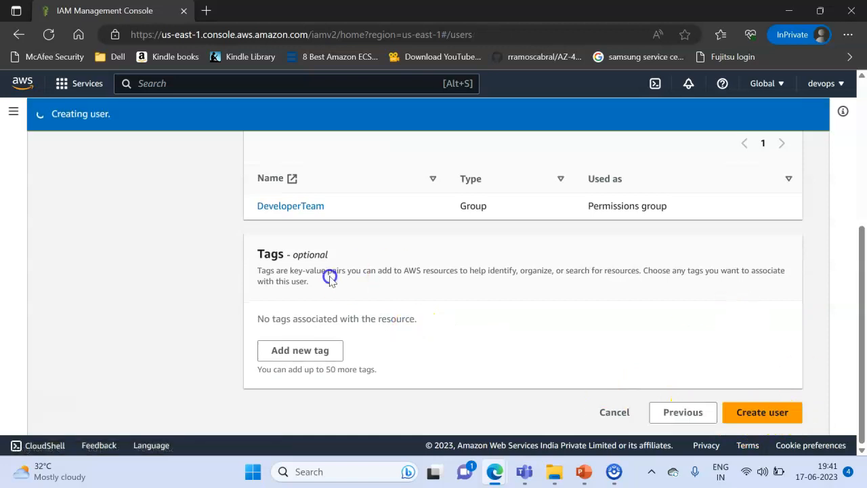
# Open the newly created user's details and check its group membership and permissions policies
pyautogui.scroll(-3, 329, 276)
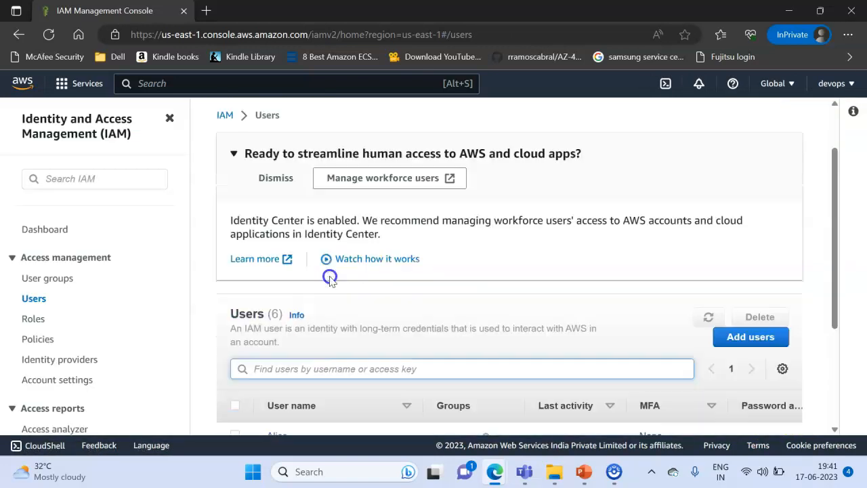
pyautogui.click(277, 262)
pyautogui.scroll(-1, 366, 290)
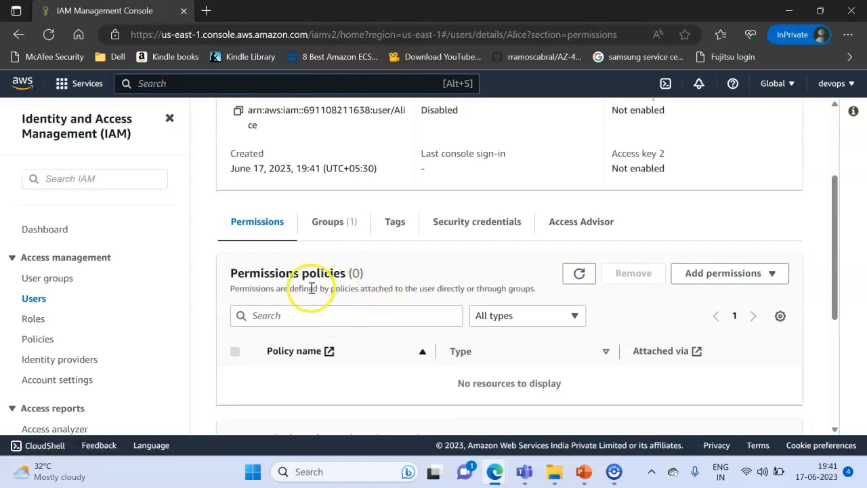
pyautogui.click(335, 226)
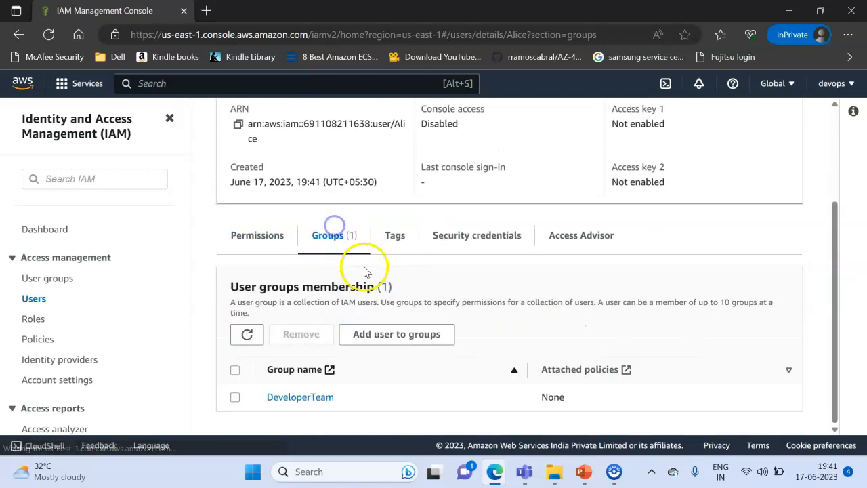
pyautogui.scroll(1, 305, 353)
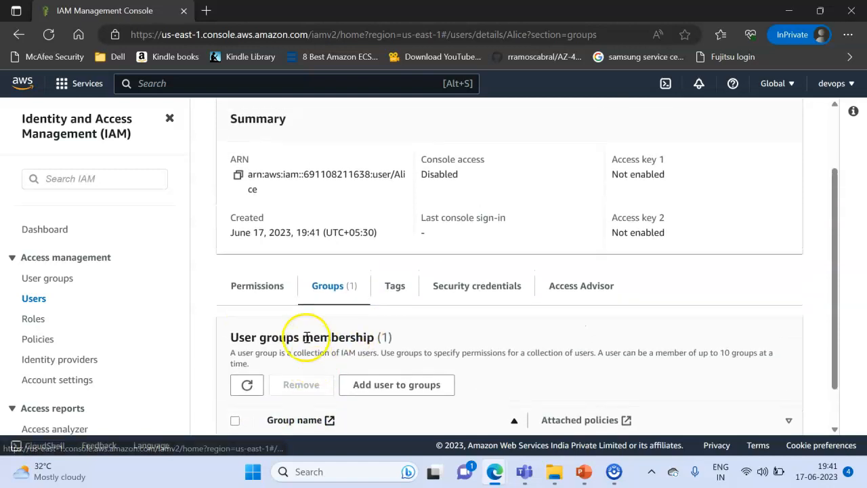
pyautogui.click(261, 285)
pyautogui.scroll(-2, 326, 308)
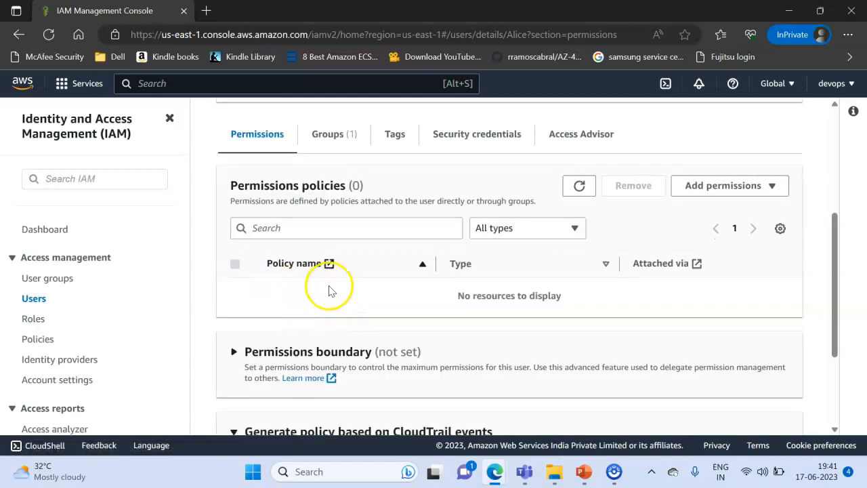
# Start adding permissions to the new user from its permissions policies
pyautogui.click(757, 191)
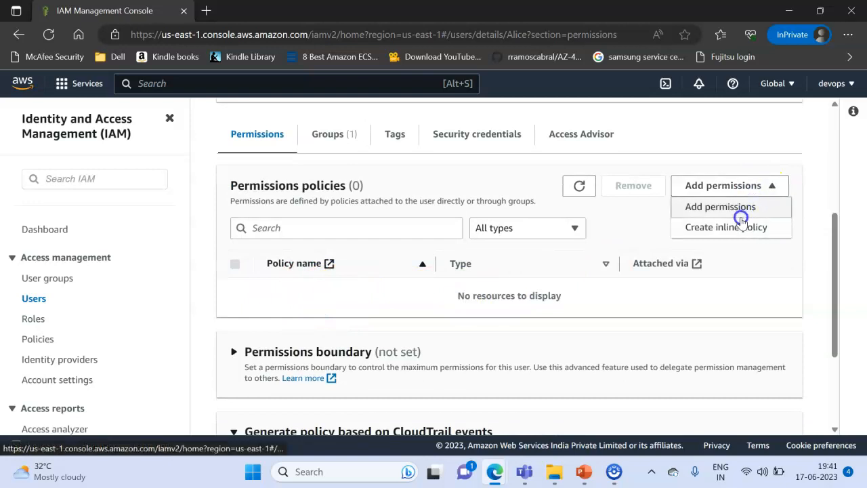
pyautogui.click(730, 210)
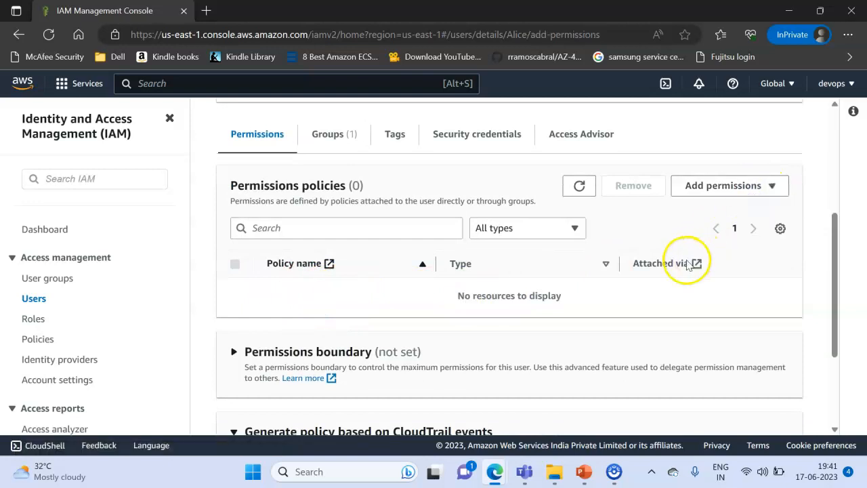
pyautogui.scroll(-2, 470, 287)
pyautogui.scroll(1, 484, 313)
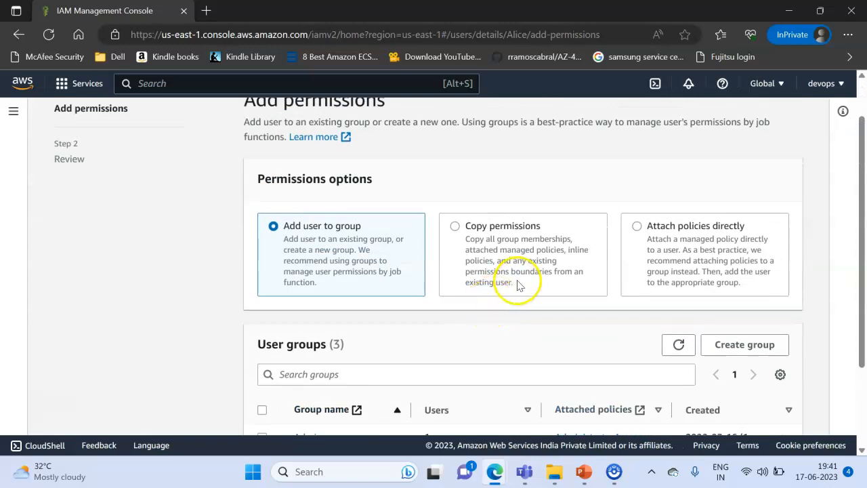
# Examine the permissions options and the existing user groups with their attached policies
pyautogui.scroll(-1, 489, 250)
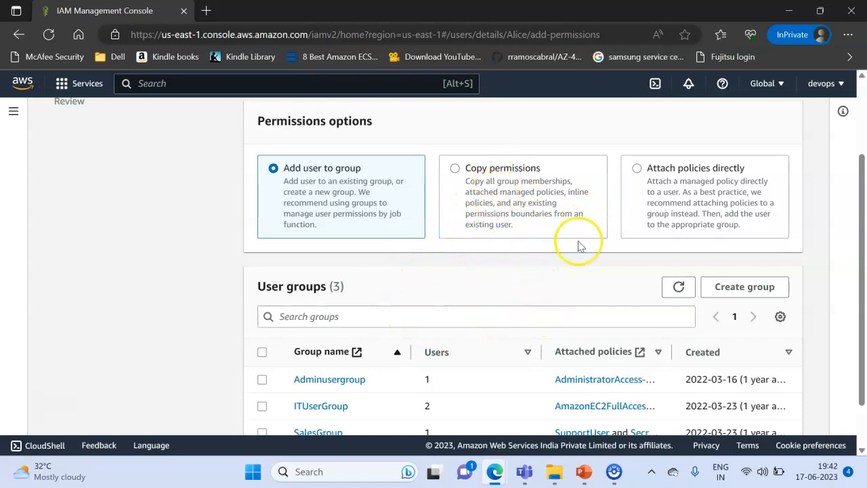
pyautogui.scroll(-1, 559, 291)
pyautogui.scroll(1, 559, 294)
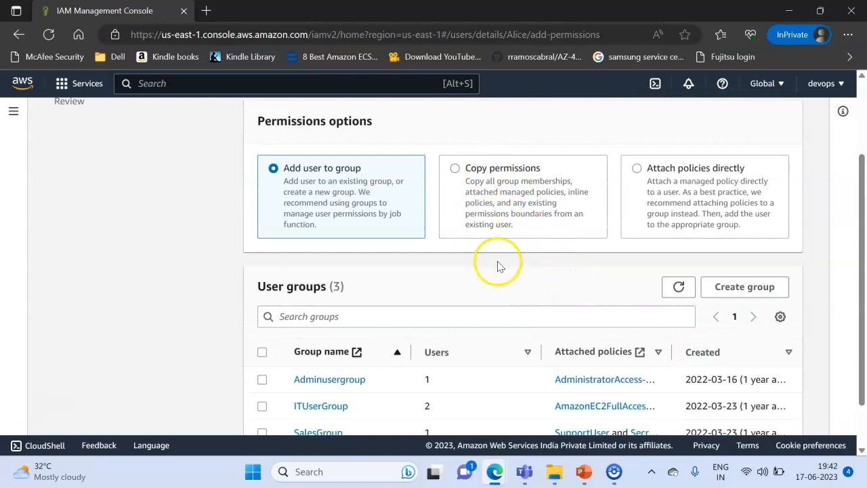
pyautogui.scroll(-1, 498, 269)
pyautogui.scroll(3, 478, 285)
pyautogui.scroll(-2, 350, 265)
pyautogui.scroll(-1, 359, 298)
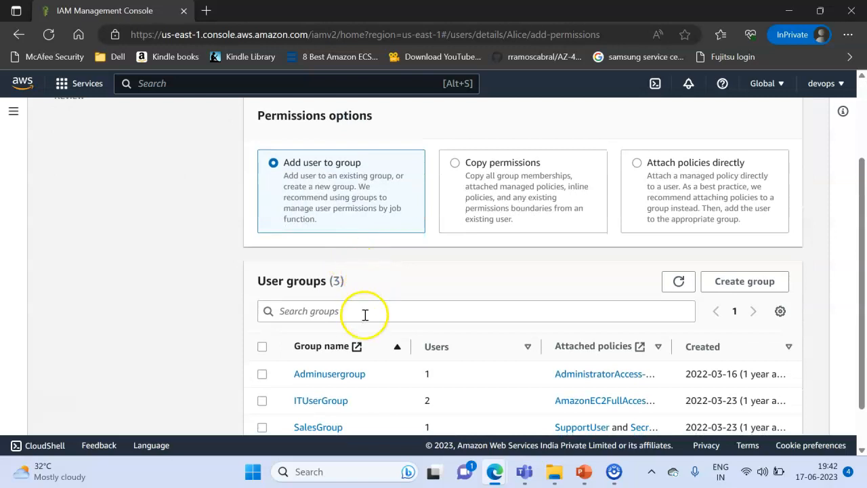
pyautogui.scroll(1, 576, 359)
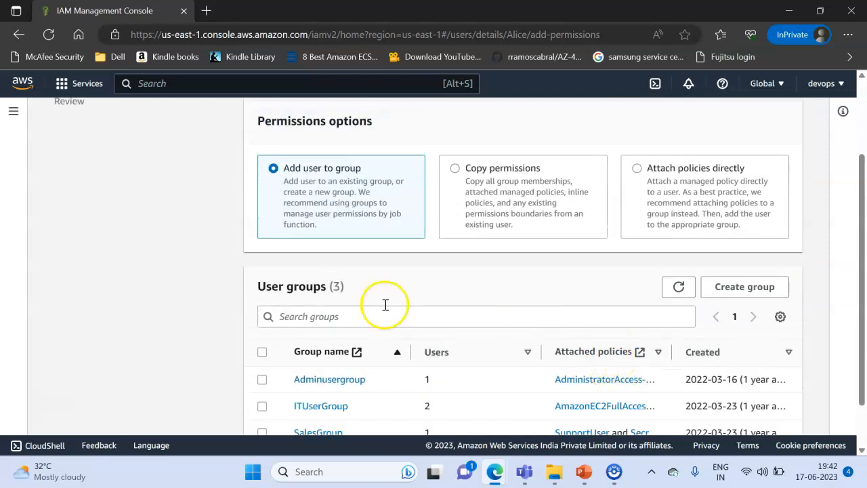
pyautogui.scroll(-1, 656, 327)
# Try to proceed to the permissions review without selecting any user group
pyautogui.click(772, 411)
pyautogui.scroll(-1, 427, 244)
pyautogui.scroll(4, 406, 278)
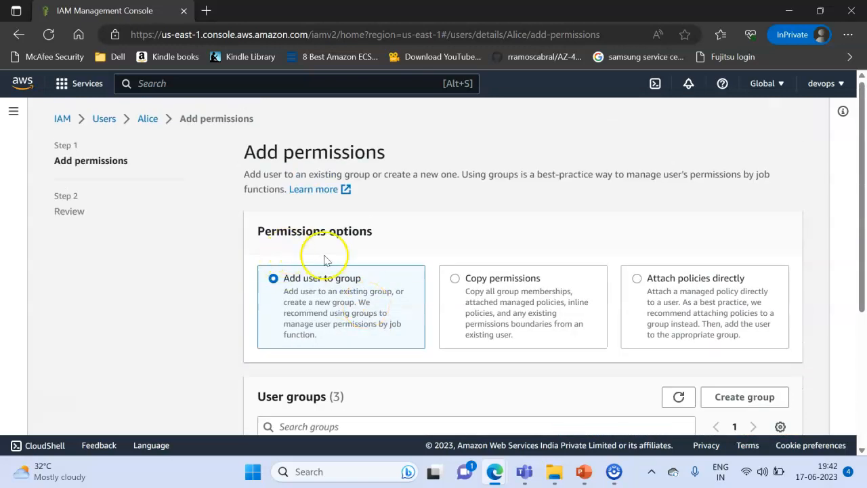
pyautogui.scroll(-3, 364, 234)
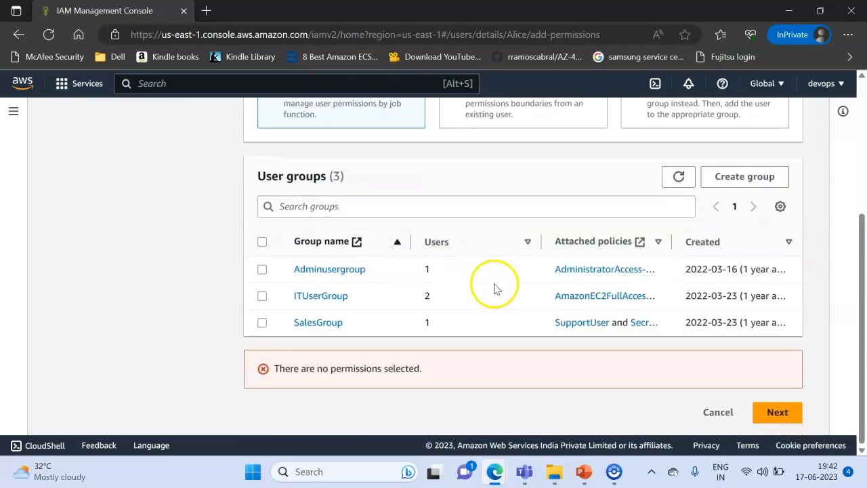
pyautogui.scroll(3, 487, 318)
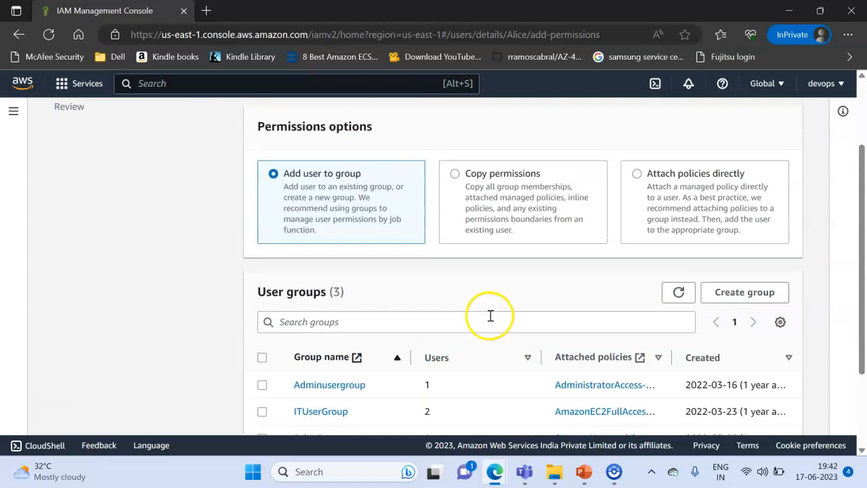
# View the existing users offered as sources under the Copy permissions option
pyautogui.click(453, 231)
pyautogui.scroll(-3, 511, 240)
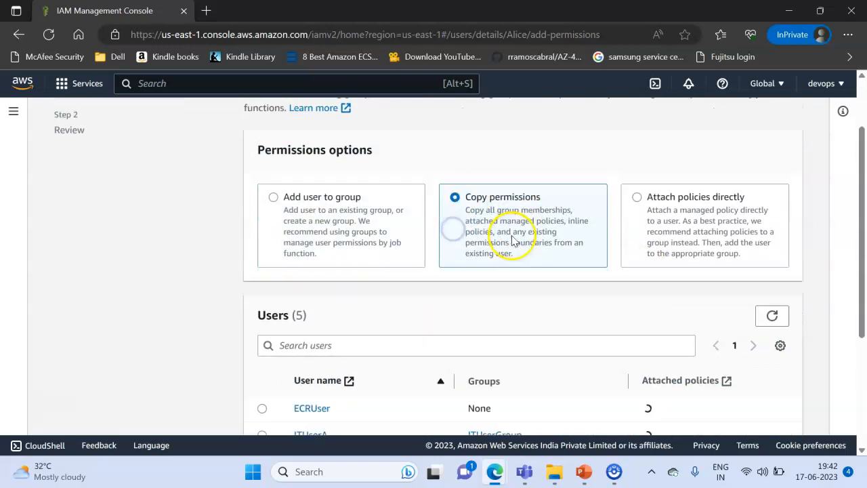
pyautogui.scroll(3, 513, 241)
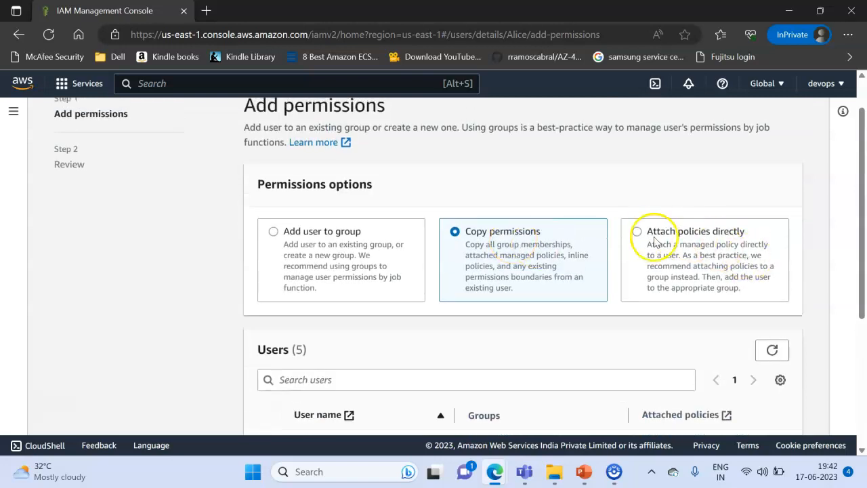
# Choose to attach policies directly to the user and browse the available permissions policies
pyautogui.click(636, 233)
pyautogui.scroll(-3, 627, 241)
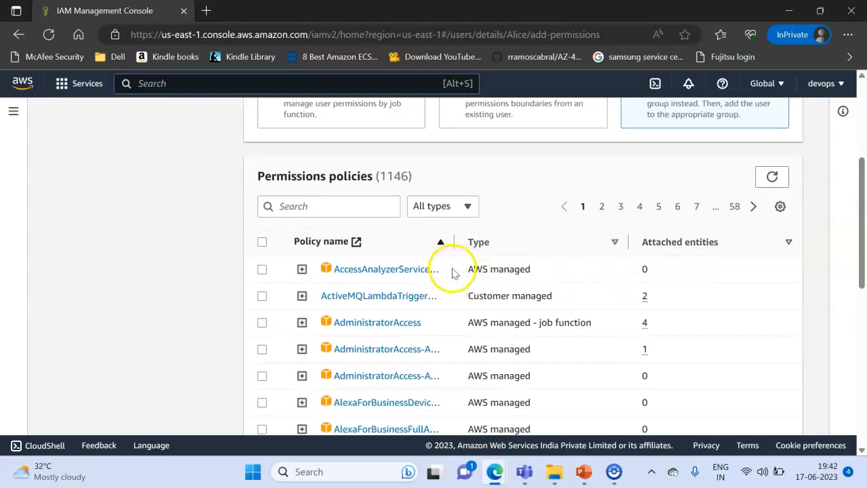
pyautogui.click(328, 207)
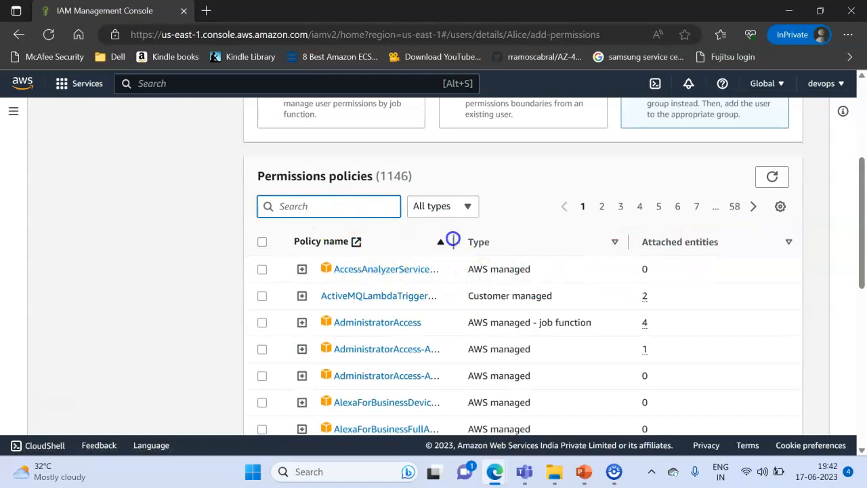
pyautogui.scroll(-5, 398, 305)
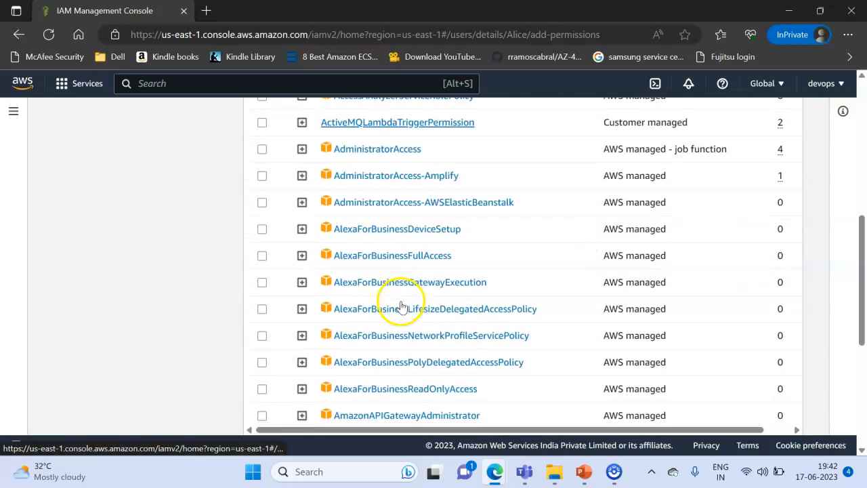
pyautogui.scroll(-2, 400, 306)
pyautogui.scroll(7, 400, 304)
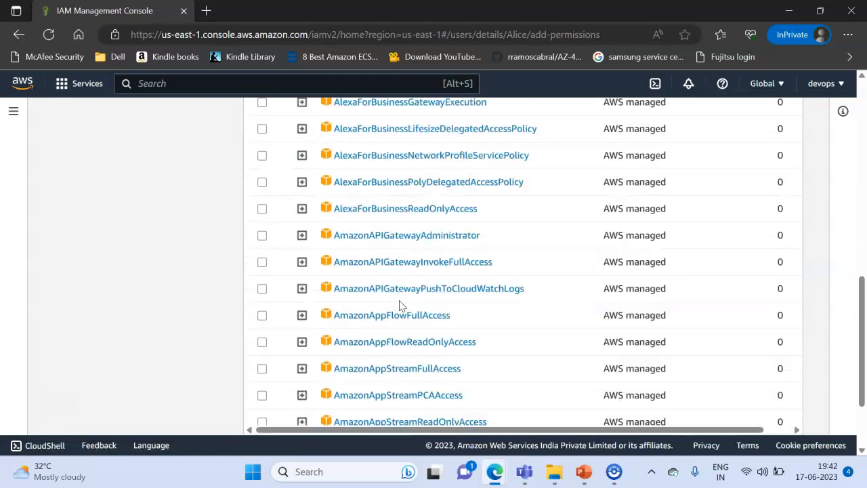
pyautogui.click(308, 152)
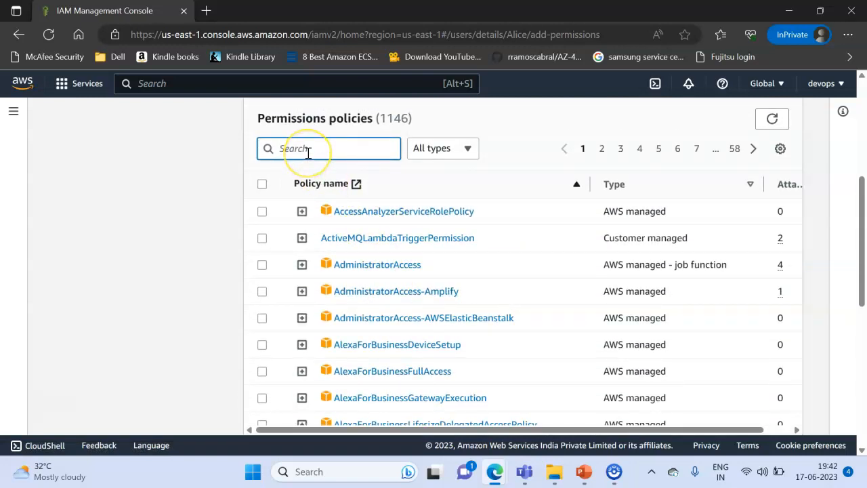
pyautogui.write('Read')
pyautogui.press('BackSpace')
pyautogui.press('BackSpace')
pyautogui.press('BackSpace')
pyautogui.press('BackSpace')
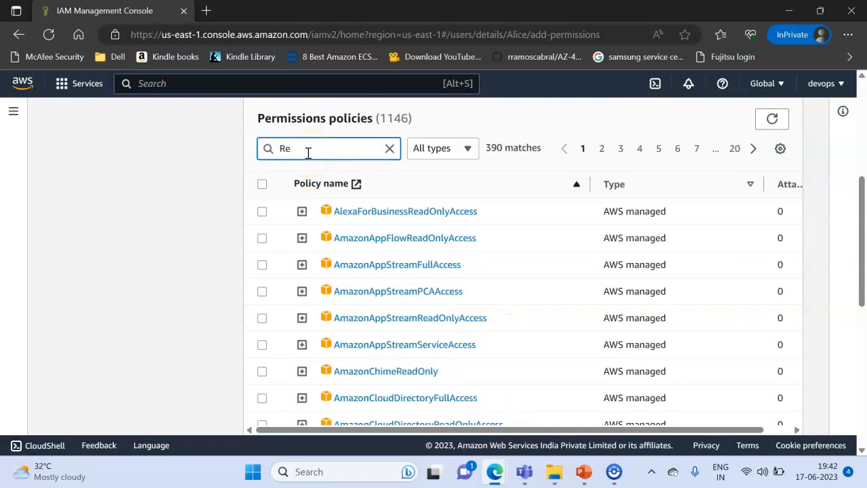
# Filter the policies by "s3full" and attach the AmazonS3FullAccess policy directly to the user
pyautogui.write('s3full')
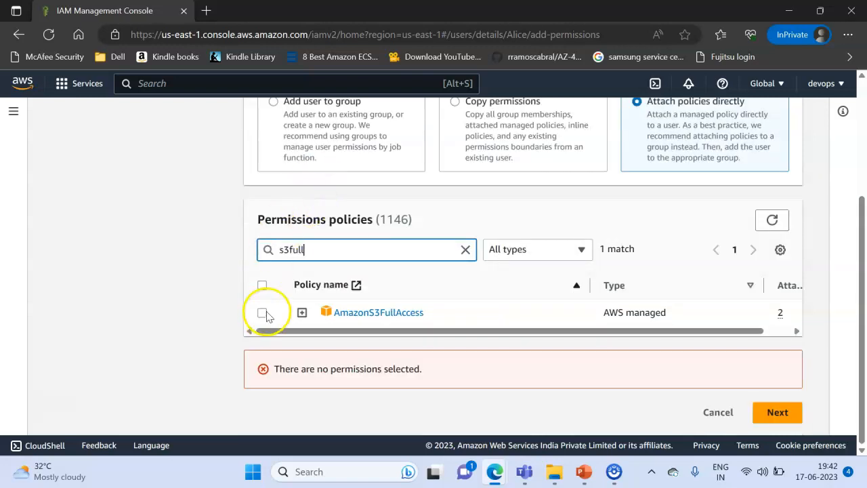
pyautogui.click(264, 313)
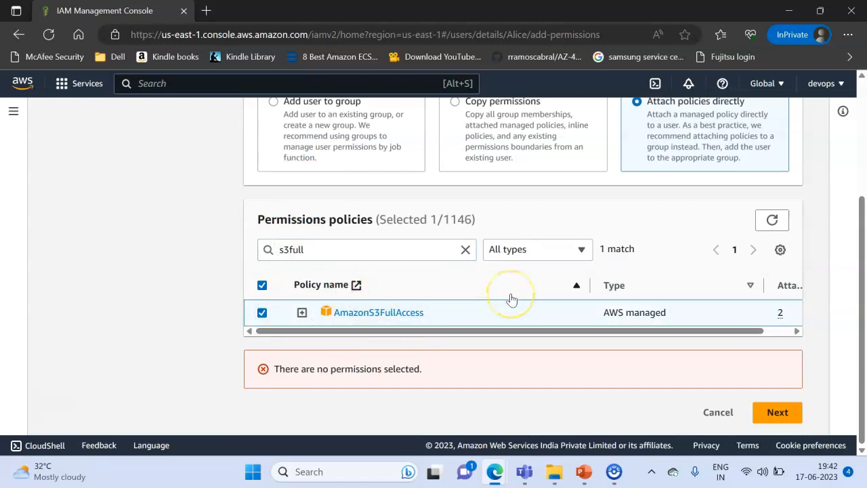
pyautogui.click(765, 414)
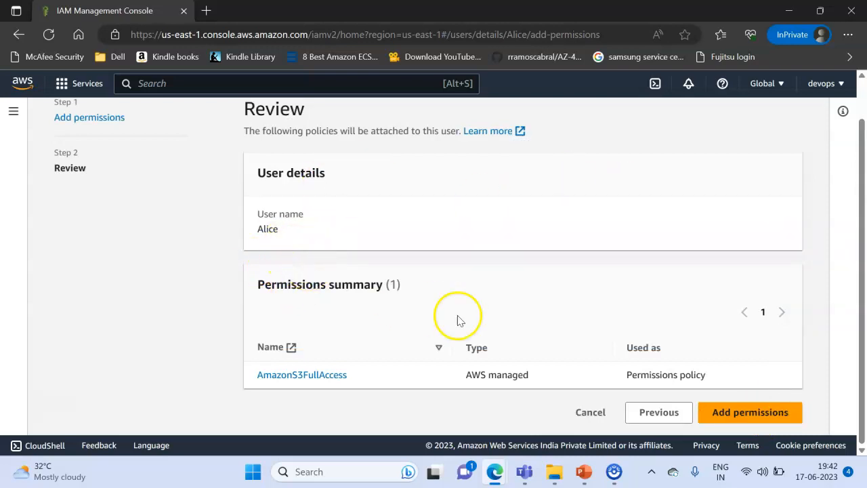
pyautogui.click(732, 412)
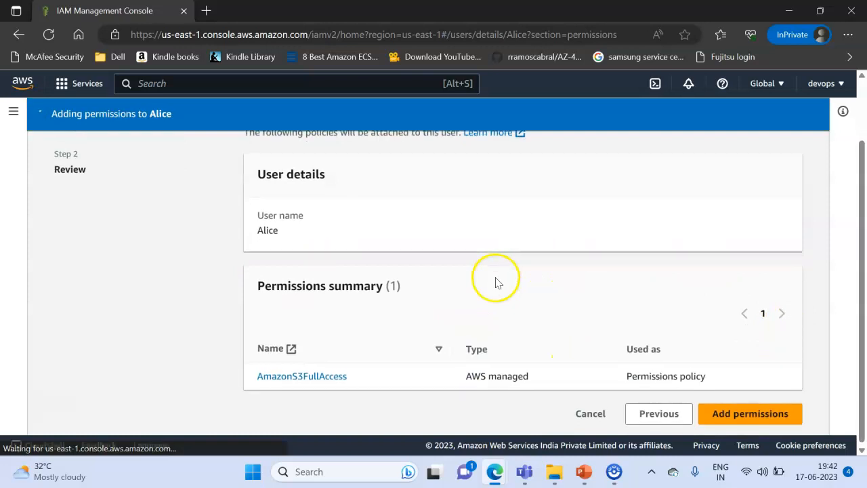
# Examine the user's details page, including the attached policies, permissions boundary and CloudTrail policy generation sections
pyautogui.scroll(-3, 633, 302)
pyautogui.scroll(-2, 623, 305)
pyautogui.scroll(1, 428, 277)
pyautogui.scroll(-2, 744, 332)
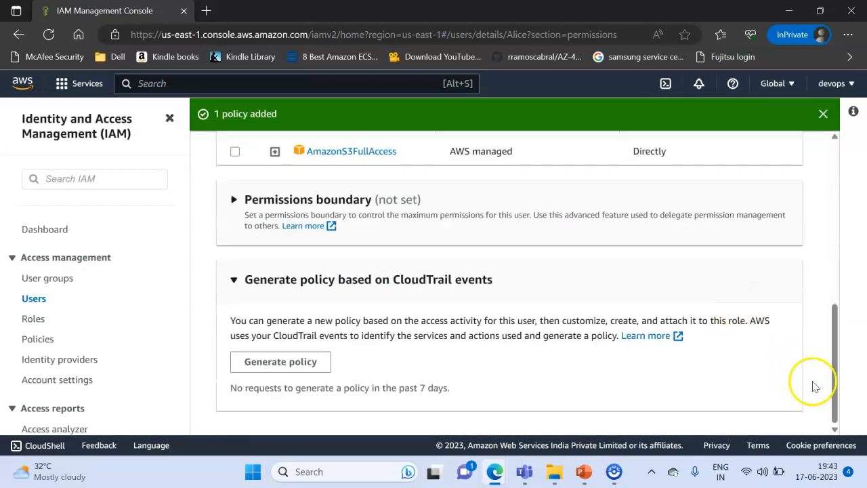
pyautogui.scroll(3, 809, 383)
pyautogui.scroll(-3, 813, 314)
pyautogui.moveTo(835, 406); pyautogui.dragTo(834, 316)
pyautogui.scroll(-3, 710, 310)
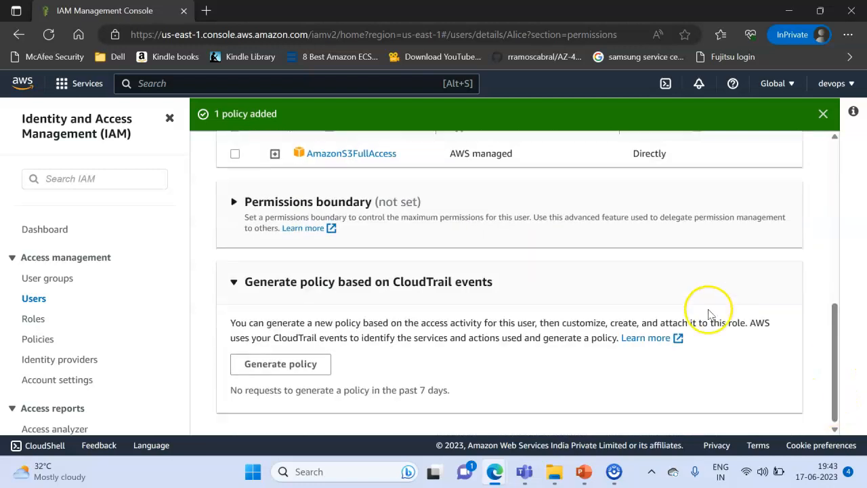
pyautogui.scroll(5, 727, 341)
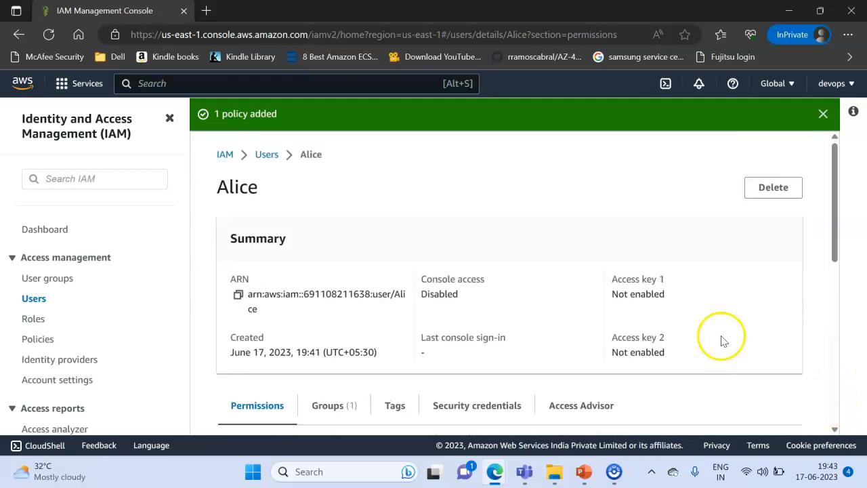
# Reopen the new user from the Users list and examine the attached permissions policies and console access status
pyautogui.click(267, 155)
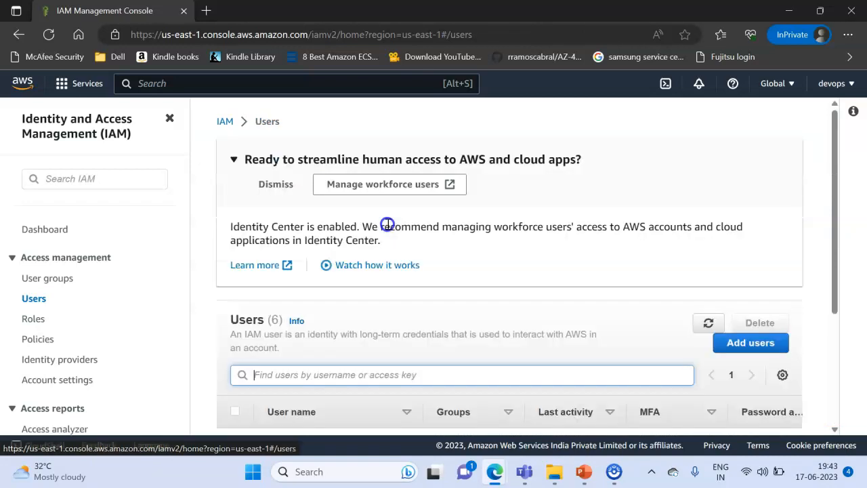
pyautogui.scroll(-2, 325, 285)
pyautogui.click(277, 292)
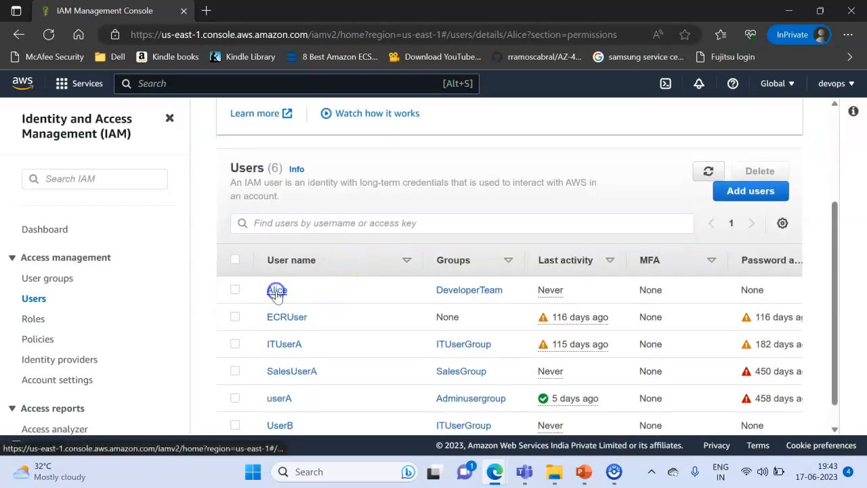
pyautogui.scroll(-2, 413, 285)
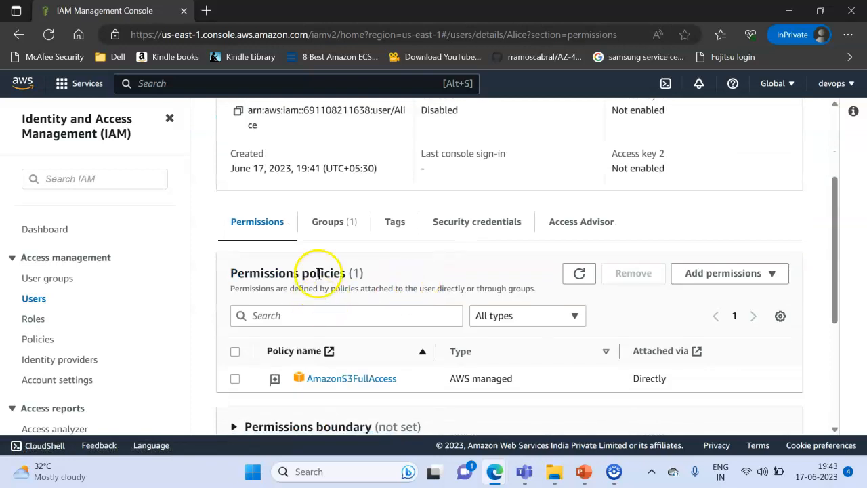
pyautogui.scroll(2, 411, 258)
pyautogui.scroll(-1, 312, 274)
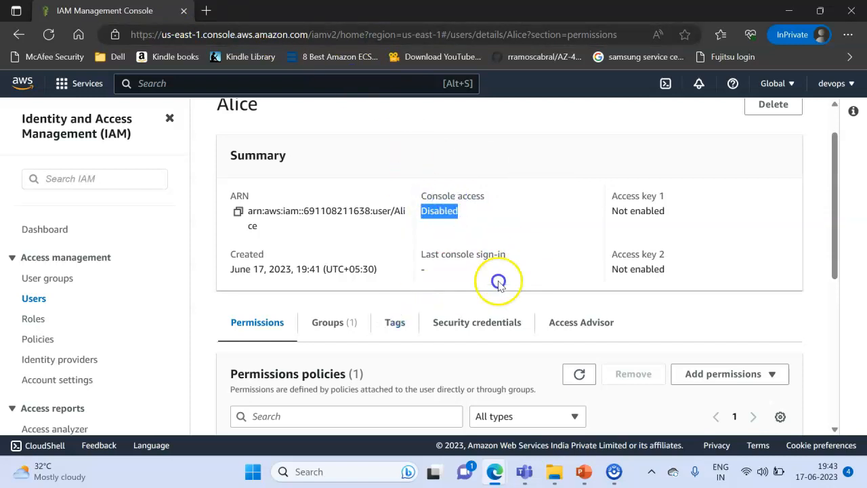
pyautogui.scroll(1, 499, 283)
# View the user's group memberships
pyautogui.click(342, 378)
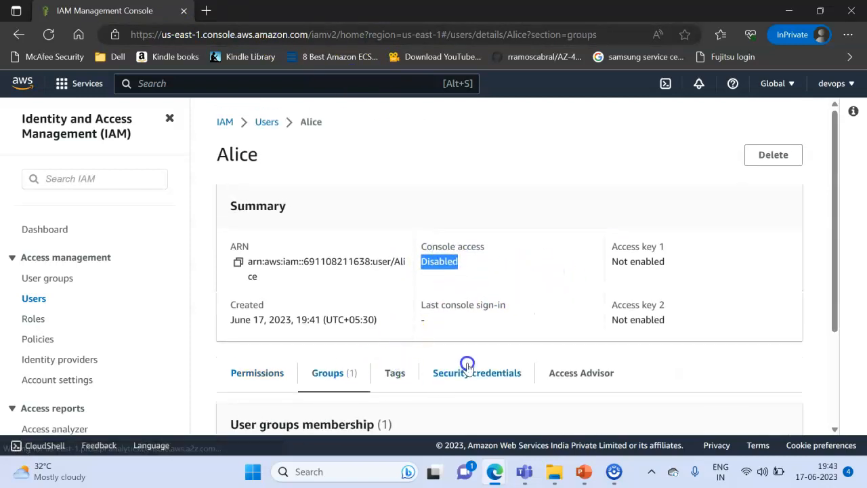
pyautogui.scroll(-2, 474, 352)
pyautogui.scroll(2, 548, 311)
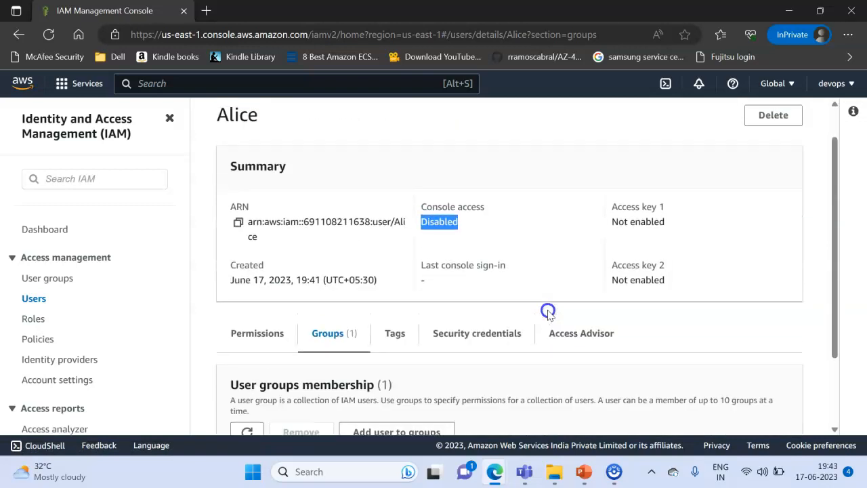
# Enable console access for the user in the security credentials, with an autogenerated password
pyautogui.click(476, 332)
pyautogui.scroll(-2, 565, 254)
pyautogui.click(686, 292)
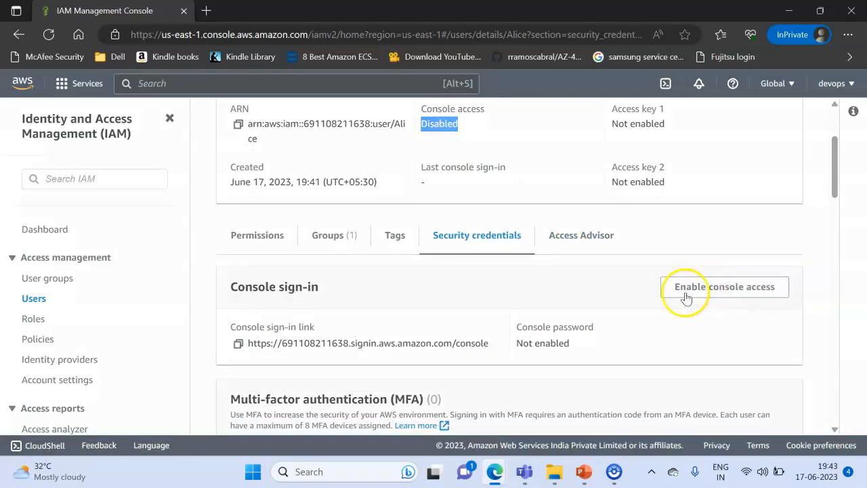
pyautogui.click(249, 276)
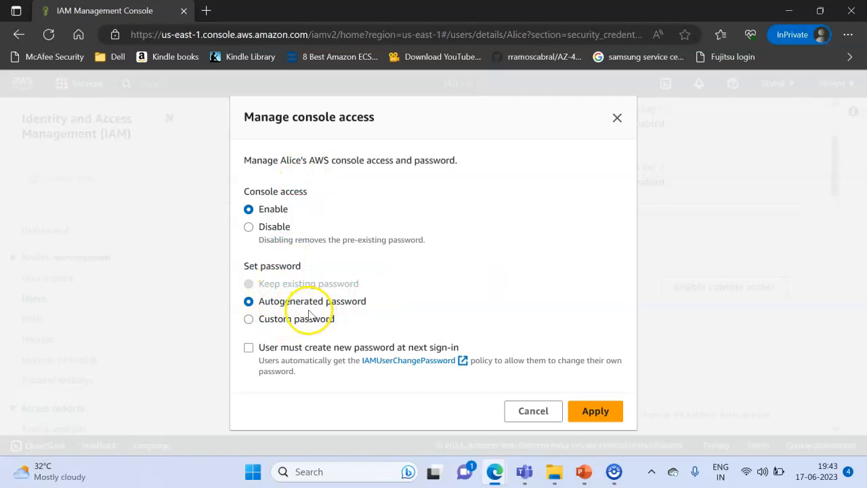
pyautogui.click(248, 319)
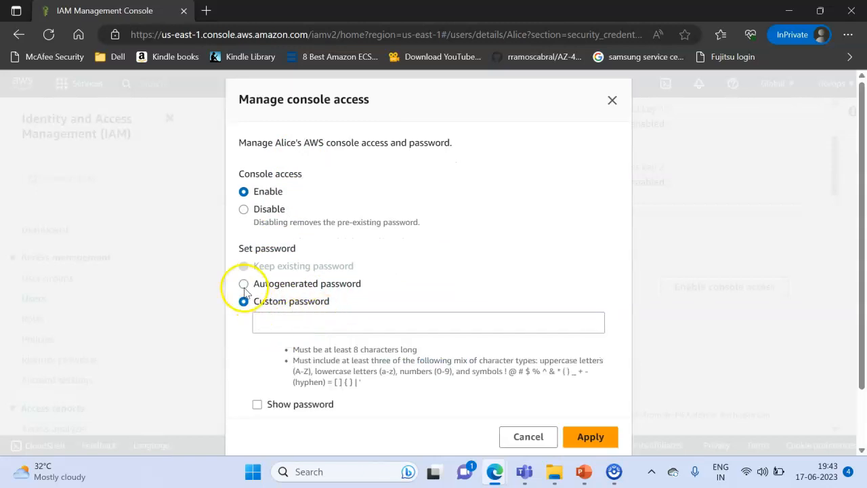
pyautogui.click(286, 287)
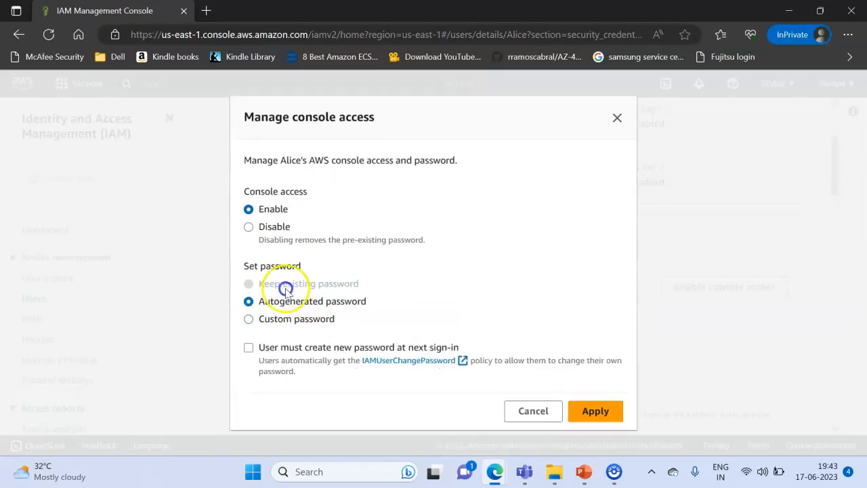
pyautogui.click(593, 411)
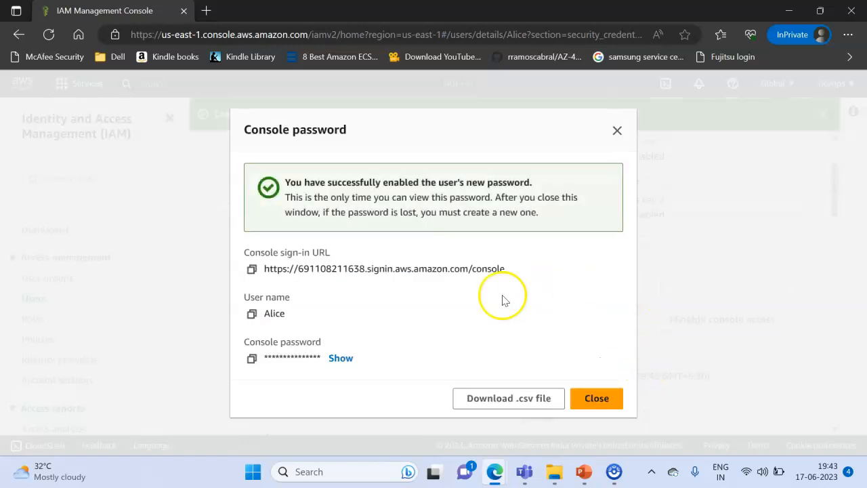
# Reveal the console password, then copy the console sign-in URL and paste it into a new Notepad note
pyautogui.click(339, 359)
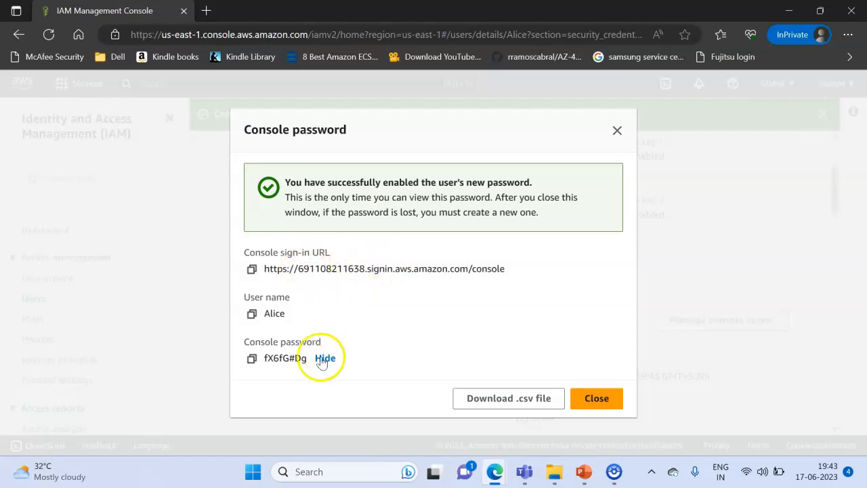
pyautogui.click(250, 270)
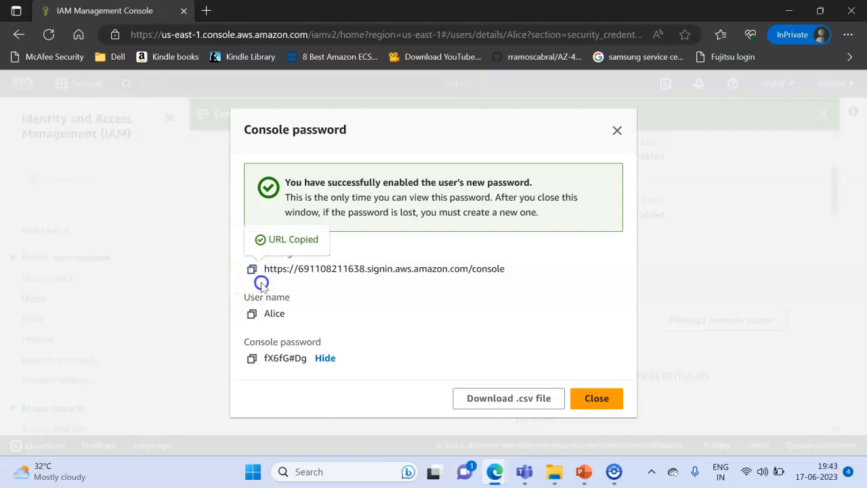
pyautogui.press('super+r')
pyautogui.write('notepad')
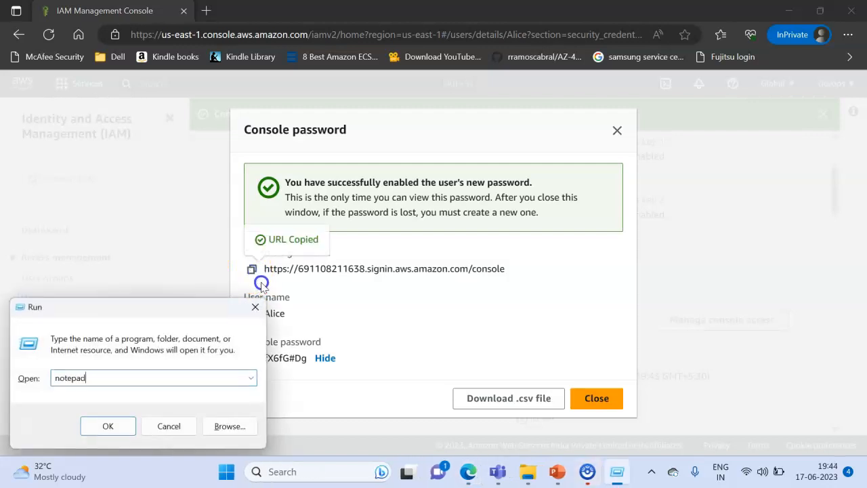
pyautogui.press('Return')
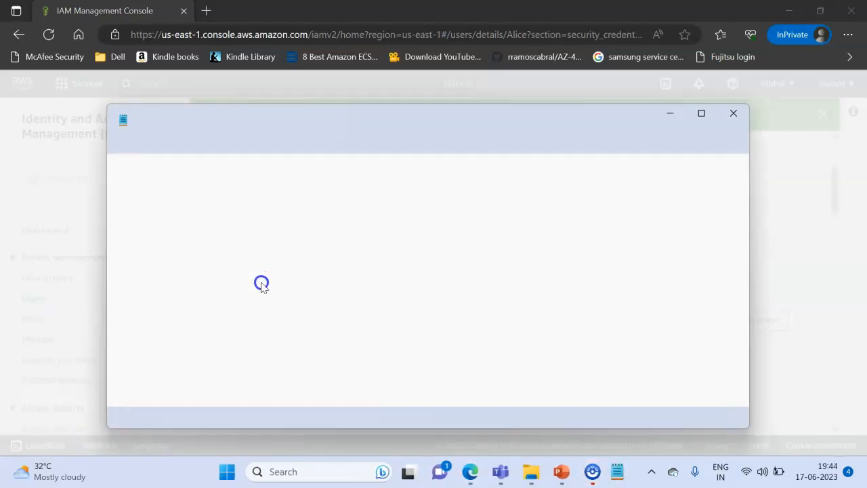
pyautogui.hotkey('ctrl', 'v')
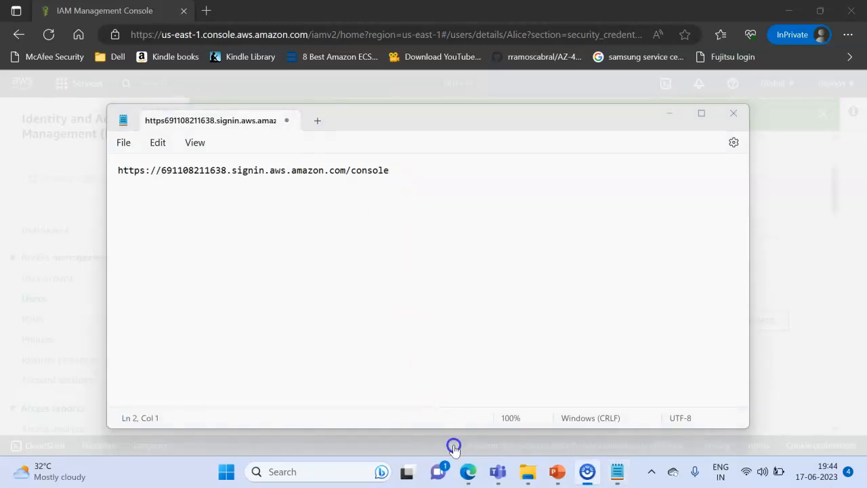
# Copy the console password into the Notepad note and add the IAM user name under the sign-in URL
pyautogui.moveTo(472, 474)
pyautogui.click(504, 409)
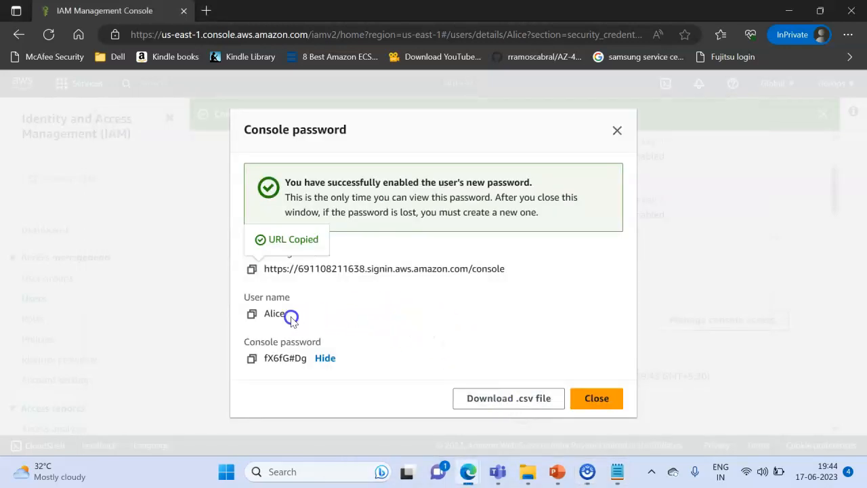
pyautogui.click(251, 359)
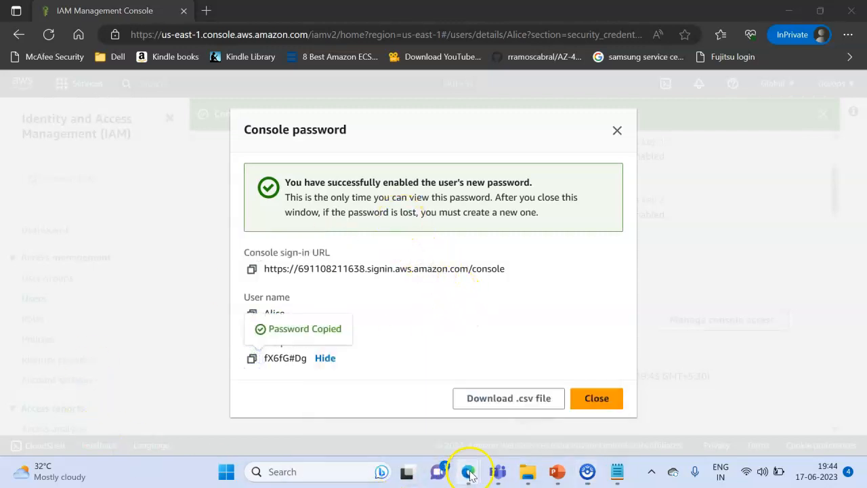
pyautogui.moveTo(467, 474)
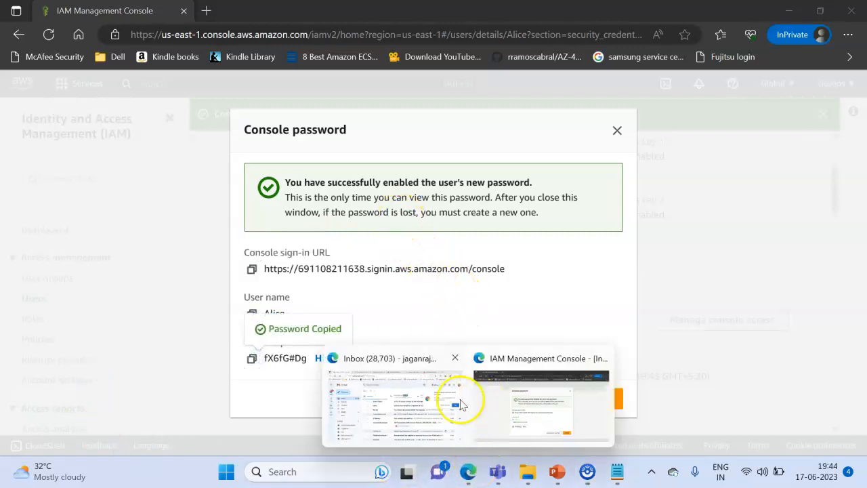
pyautogui.click(617, 477)
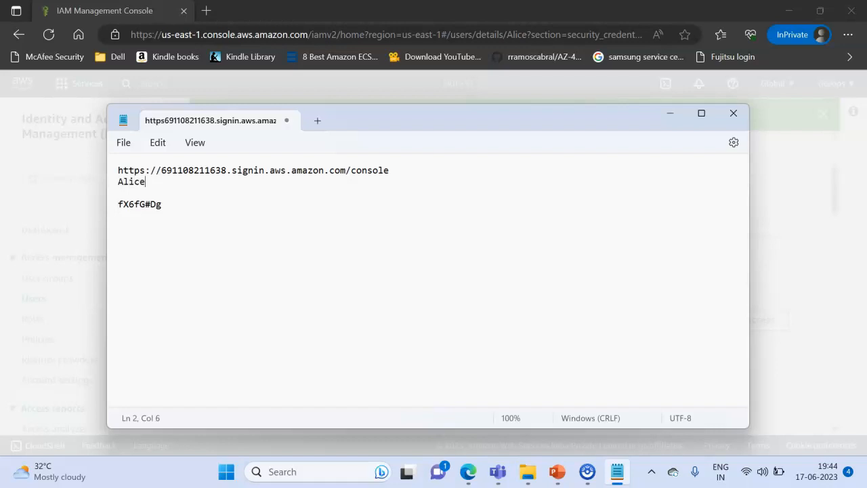
# Return to the browser, close the console password details and review the user's summary and console sign-in section
pyautogui.click(50, 259)
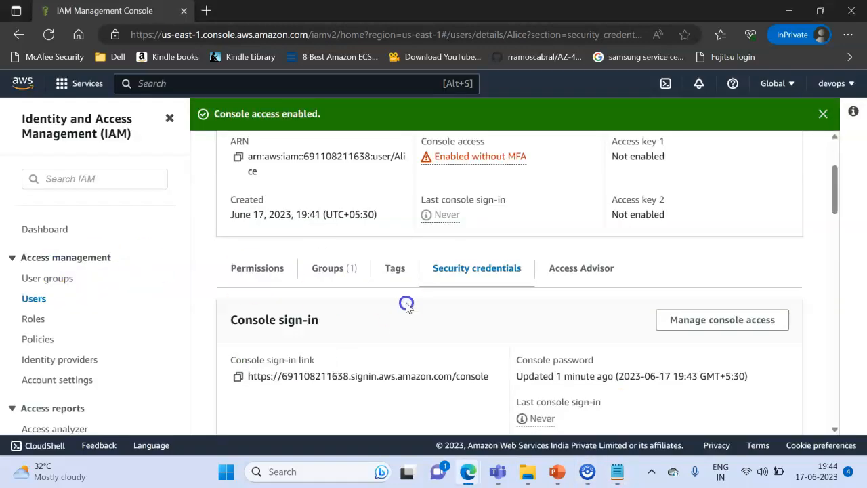
pyautogui.scroll(-3, 563, 310)
pyautogui.scroll(5, 519, 329)
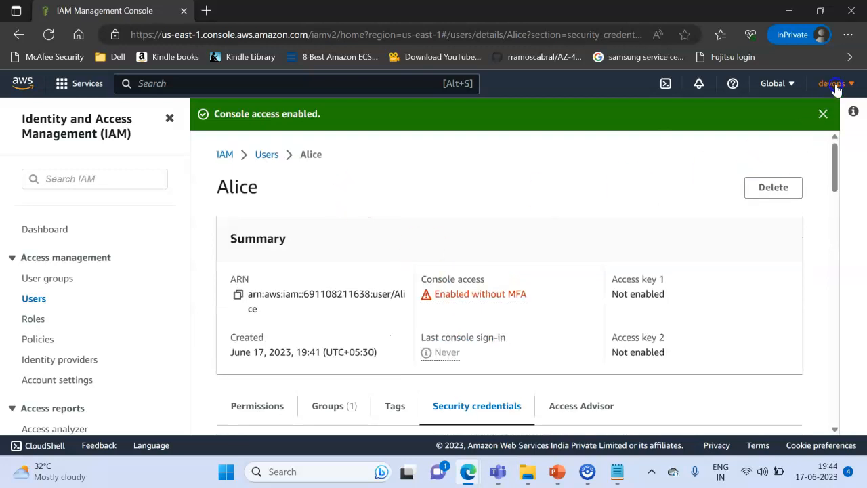
pyautogui.scroll(-4, 333, 277)
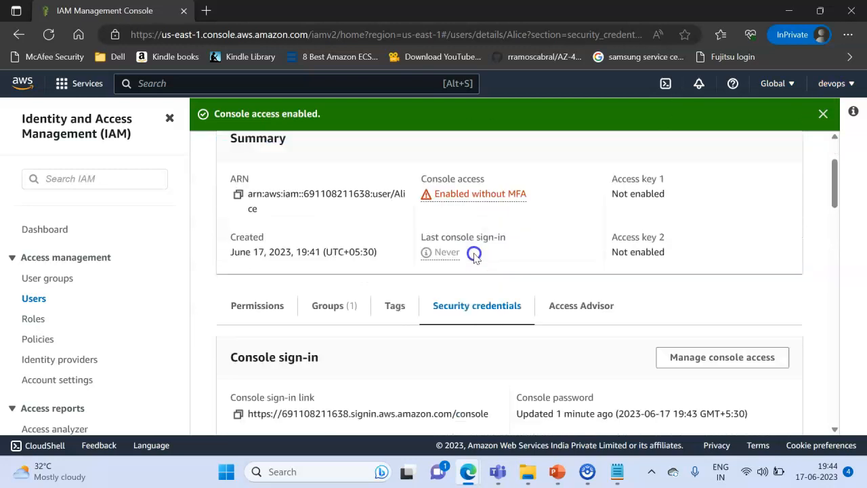
pyautogui.scroll(4, 582, 319)
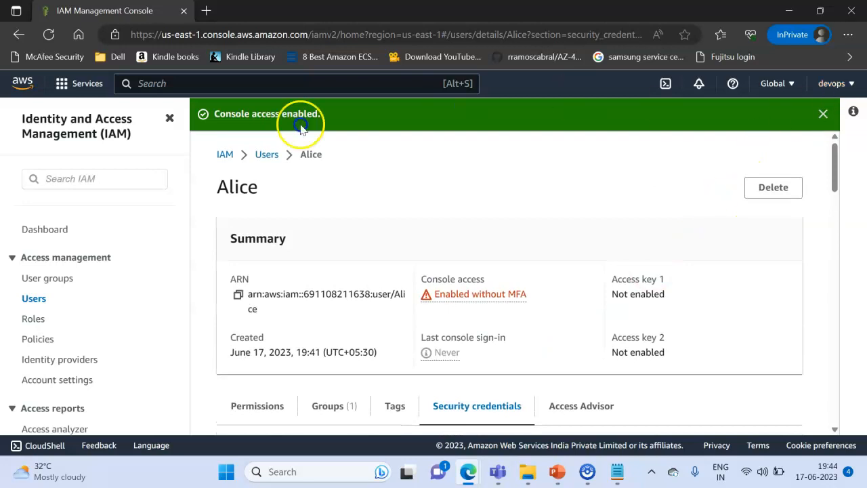
# Search the services for "s3", open S3 and look through the account's buckets
pyautogui.click(174, 84)
pyautogui.write('s3')
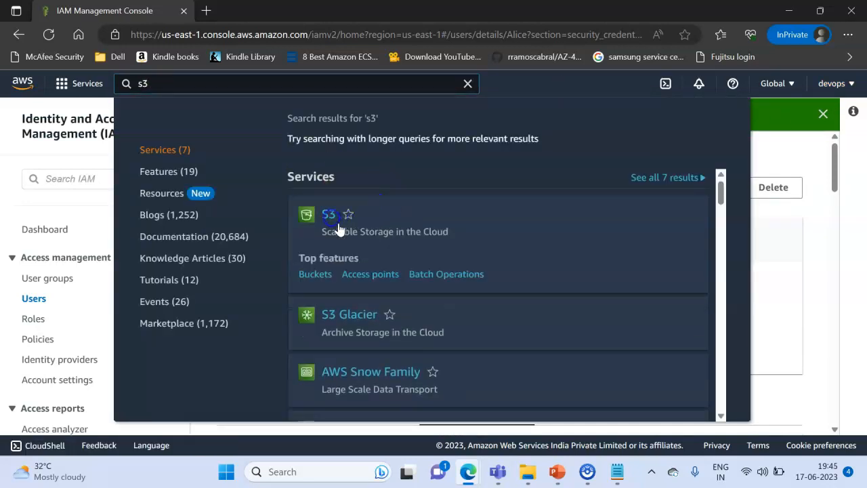
pyautogui.click(492, 237)
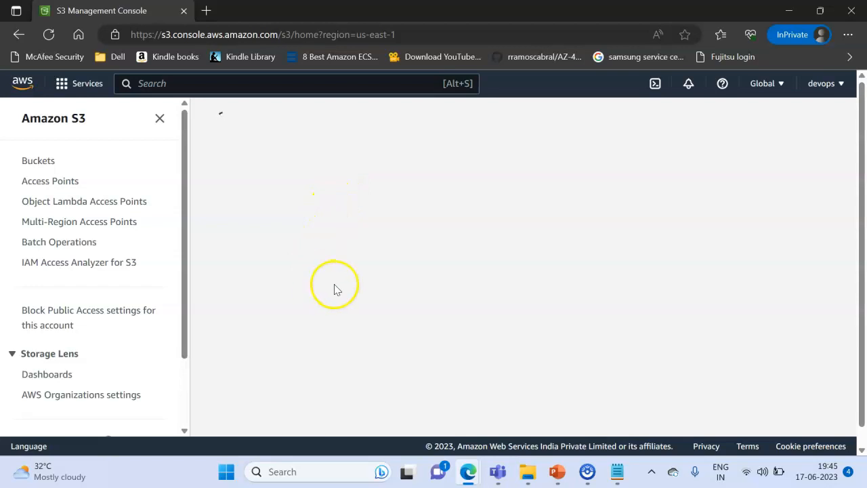
pyautogui.scroll(-2, 343, 300)
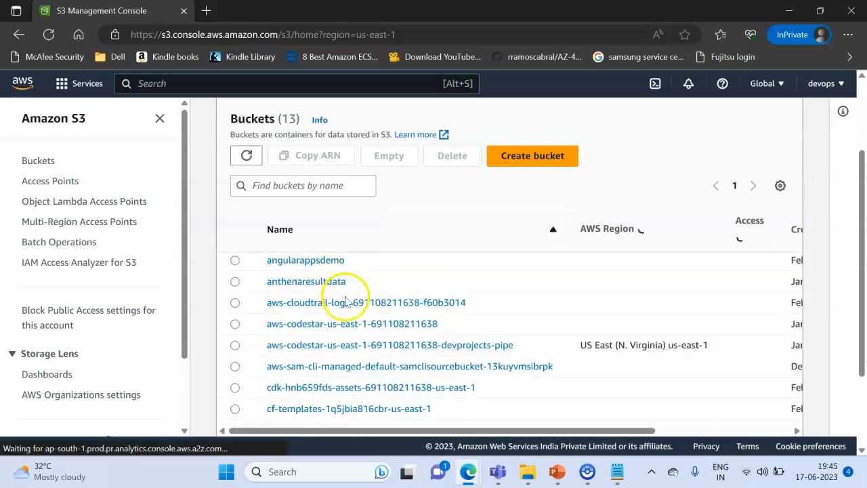
pyautogui.scroll(-1, 300, 294)
pyautogui.scroll(3, 323, 291)
pyautogui.scroll(-2, 326, 298)
pyautogui.scroll(3, 310, 285)
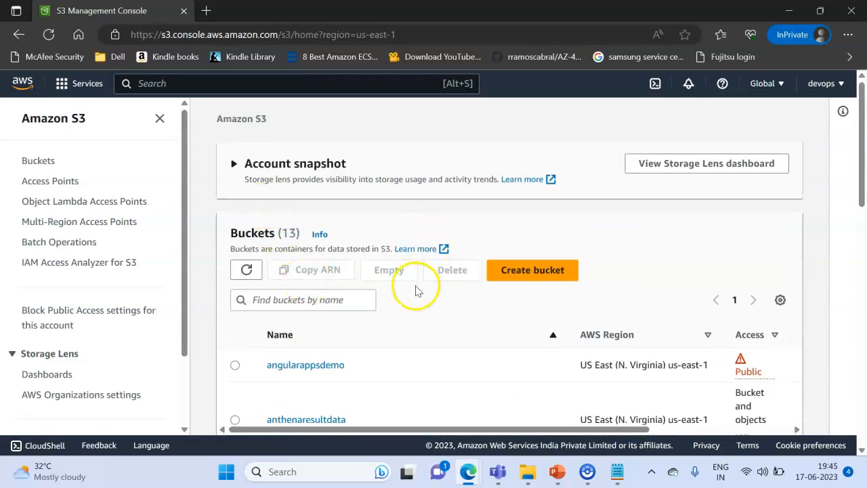
# Sign out of the current account and choose IAM user as the sign-in type
pyautogui.click(827, 80)
pyautogui.click(782, 330)
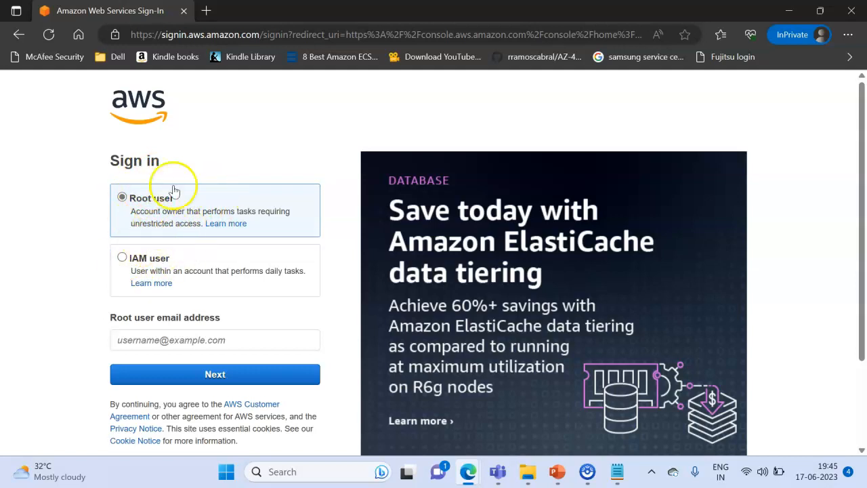
pyautogui.click(123, 260)
pyautogui.click(183, 341)
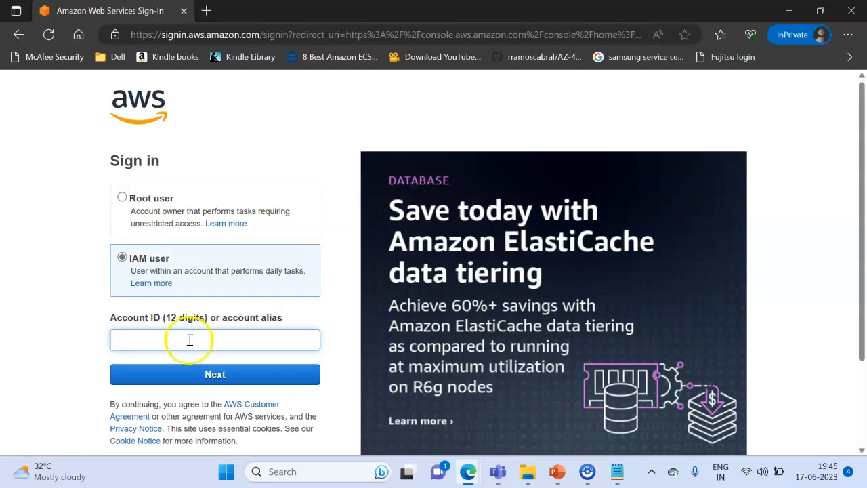
# Switch to Notepad and copy only the 12-digit account ID from the saved sign-in URL
pyautogui.click(616, 472)
pyautogui.moveTo(391, 171); pyautogui.dragTo(99, 164)
pyautogui.click(207, 190)
pyautogui.click(224, 172)
pyautogui.moveTo(163, 172); pyautogui.dragTo(161, 170)
pyautogui.hotkey('ctrl', 'c')
pyautogui.click(669, 114)
# Paste the account ID into the IAM user sign-in form and continue to the credentials page
pyautogui.click(186, 259)
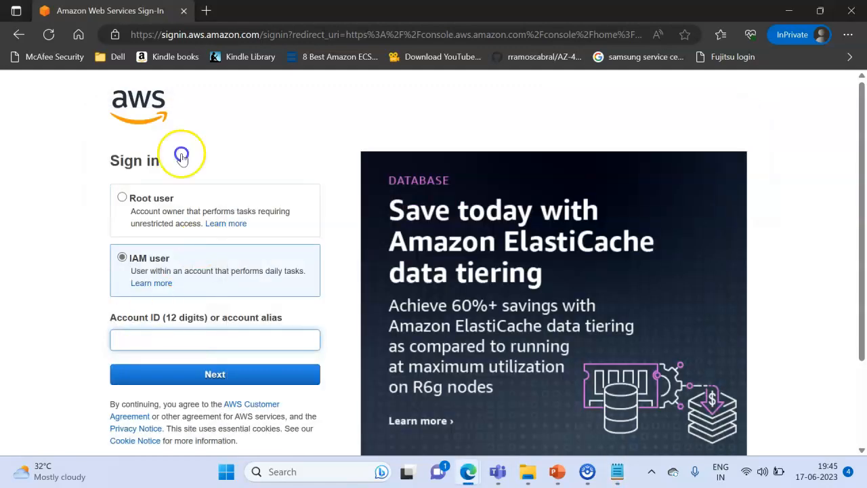
pyautogui.click(142, 332)
pyautogui.hotkey('ctrl', 'v')
pyautogui.click(209, 373)
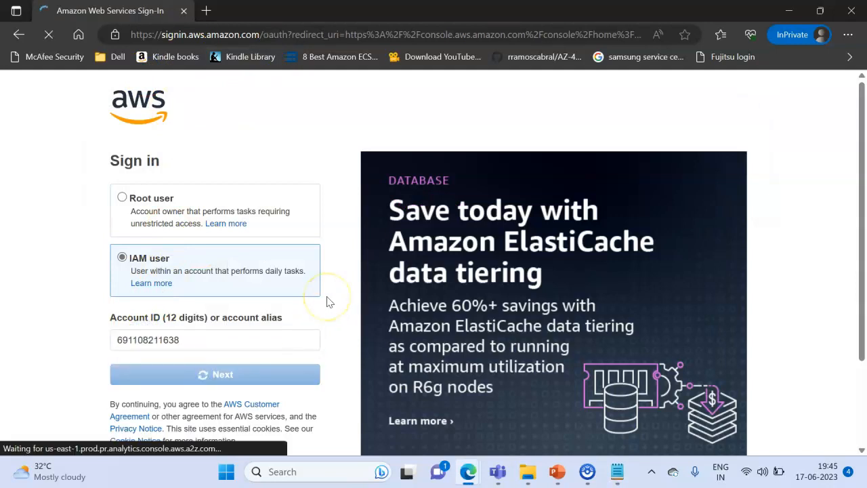
# Enter the IAM user name, copy the saved password from Notepad into the password field, and sign in
pyautogui.write('Alice')
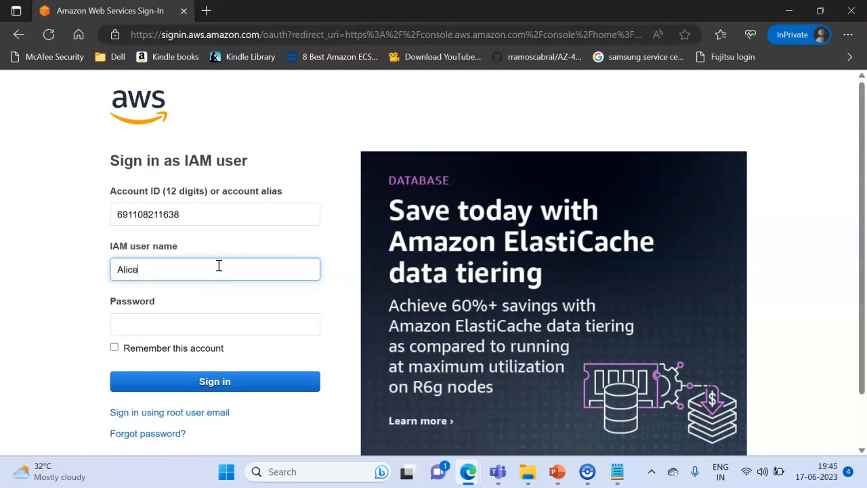
pyautogui.hotkey('alt', 'Tab')
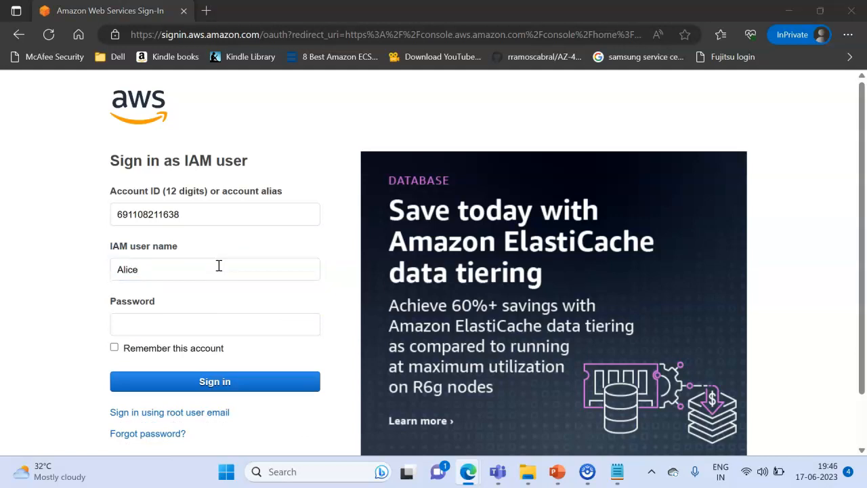
pyautogui.click(171, 210)
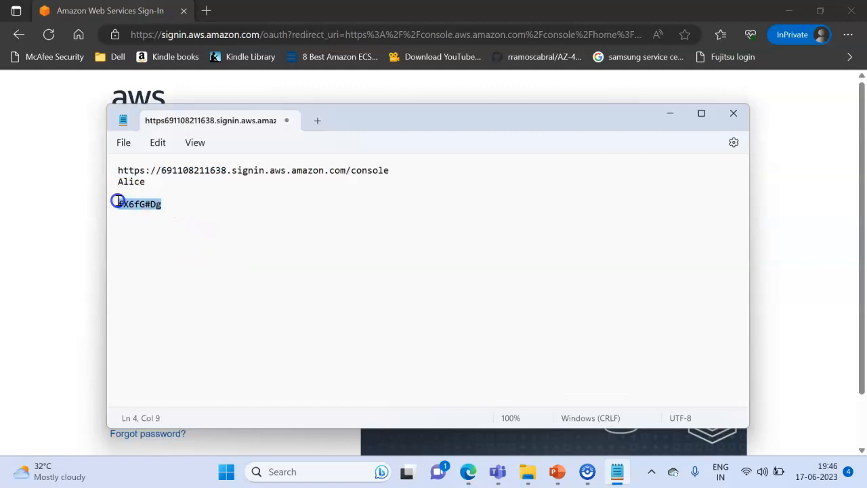
pyautogui.click(670, 113)
pyautogui.click(133, 325)
pyautogui.click(197, 289)
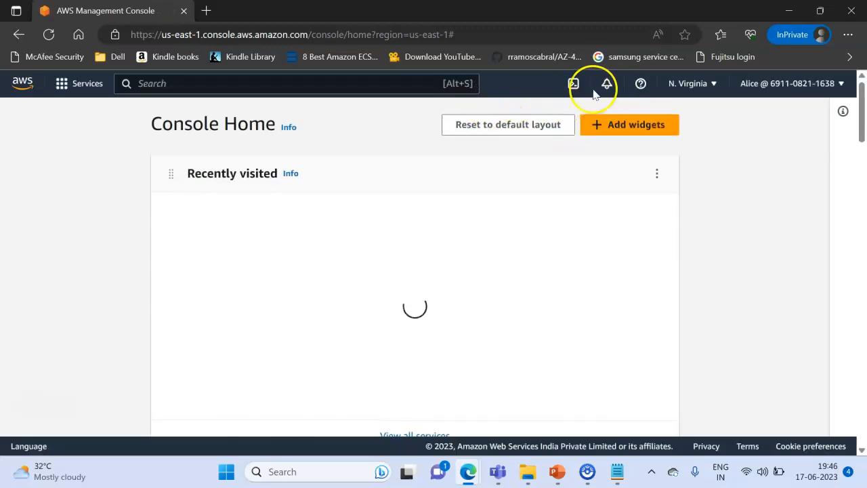
# Search the services for "ec2", open EC2 and check the user's access to the running instances list
pyautogui.click(243, 85)
pyautogui.write('e')
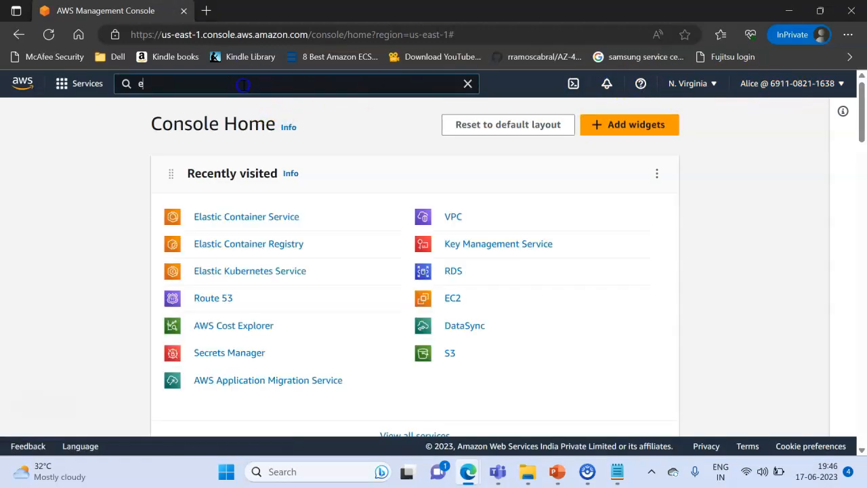
pyautogui.write('c2')
pyautogui.click(339, 220)
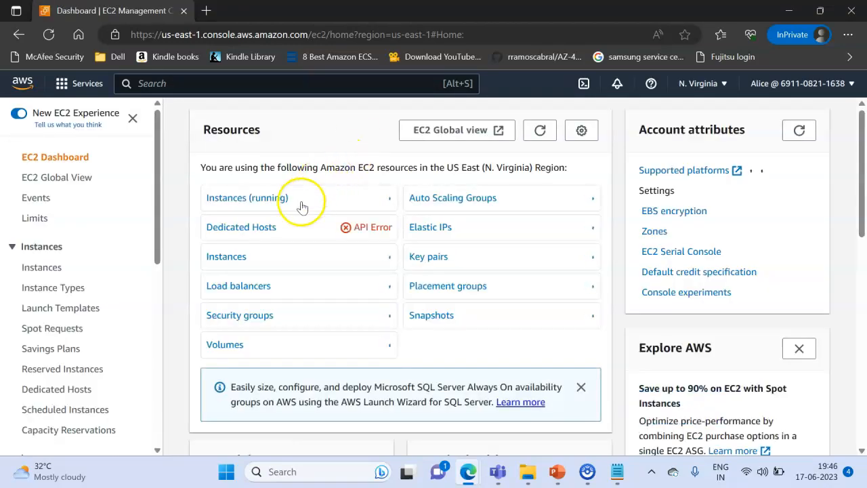
pyautogui.click(290, 200)
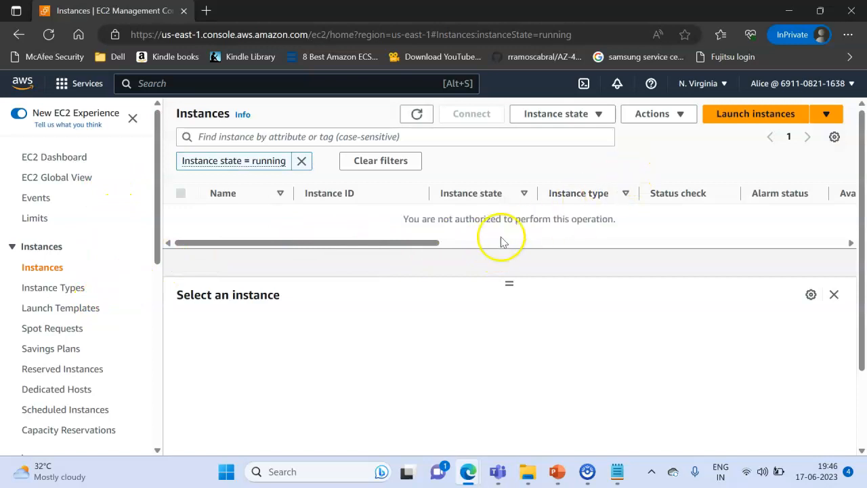
pyautogui.moveTo(435, 219); pyautogui.dragTo(643, 224)
# Search the services for "lambda", open Lambda and check the user's access to the Functions page
pyautogui.click(193, 82)
pyautogui.write('aws lambda')
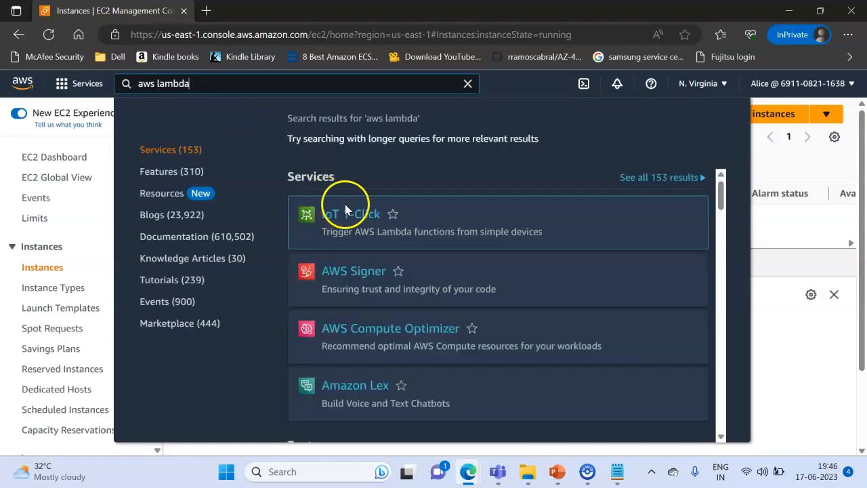
pyautogui.moveTo(198, 83); pyautogui.dragTo(144, 92)
pyautogui.write('lambda')
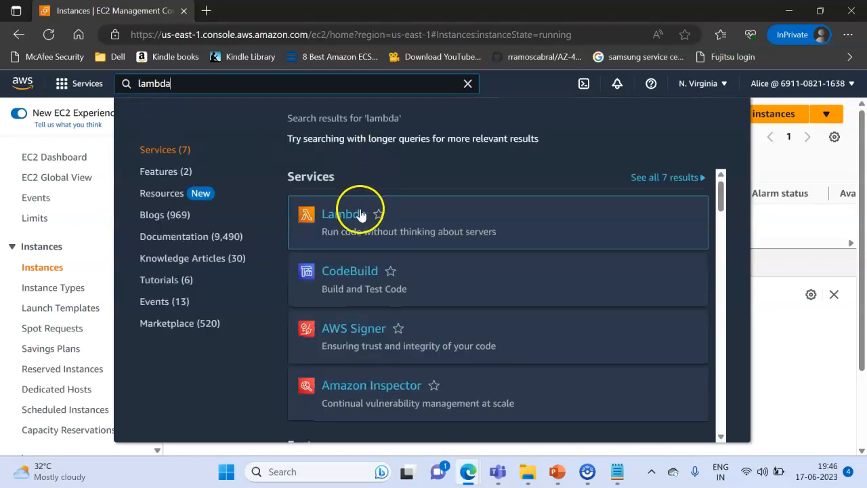
pyautogui.click(444, 218)
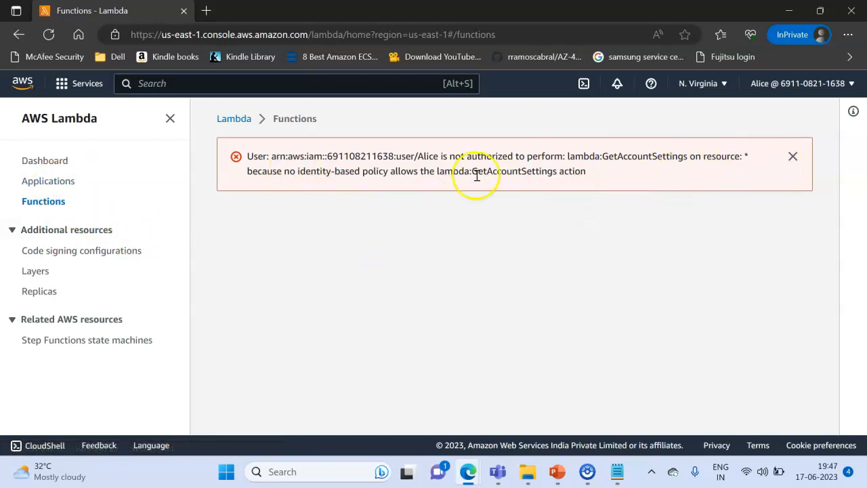
pyautogui.moveTo(295, 160); pyautogui.dragTo(519, 175)
pyautogui.click(559, 216)
# Search the services for "s3", open S3 and view the bucket list
pyautogui.click(317, 82)
pyautogui.write('s3')
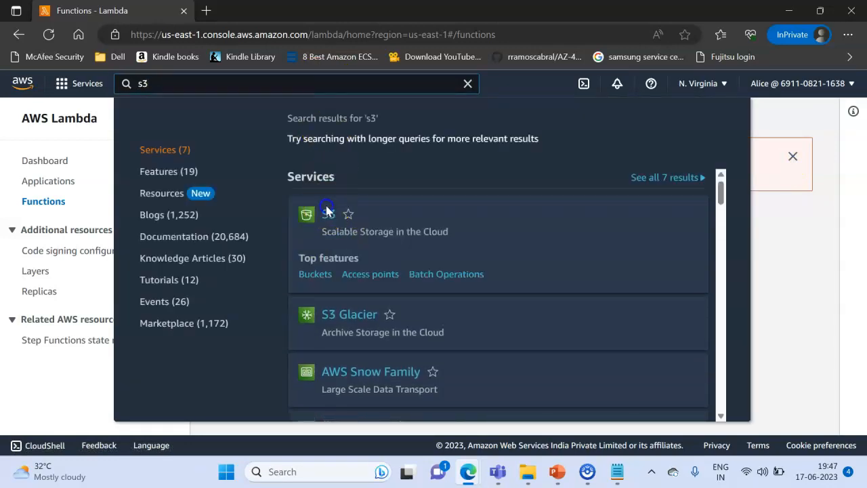
pyautogui.click(329, 214)
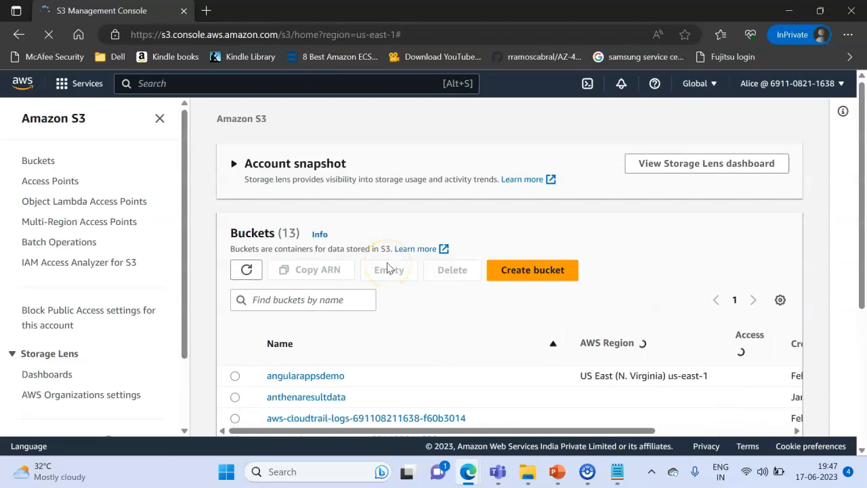
pyautogui.scroll(-2, 389, 270)
pyautogui.click(305, 268)
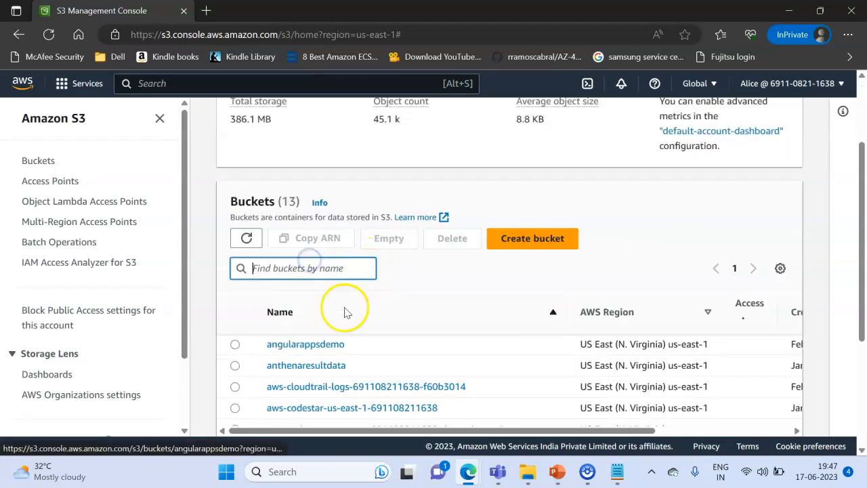
# Open the angularappsdemo bucket and look through its objects
pyautogui.click(315, 344)
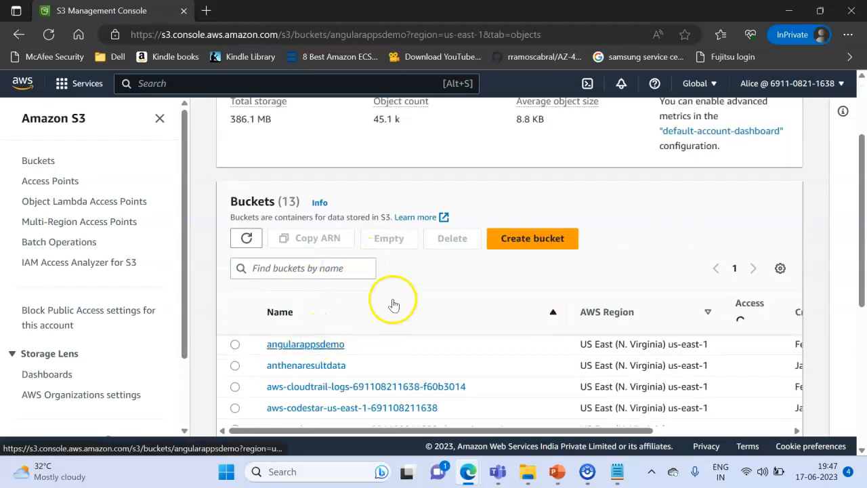
pyautogui.scroll(-4, 395, 291)
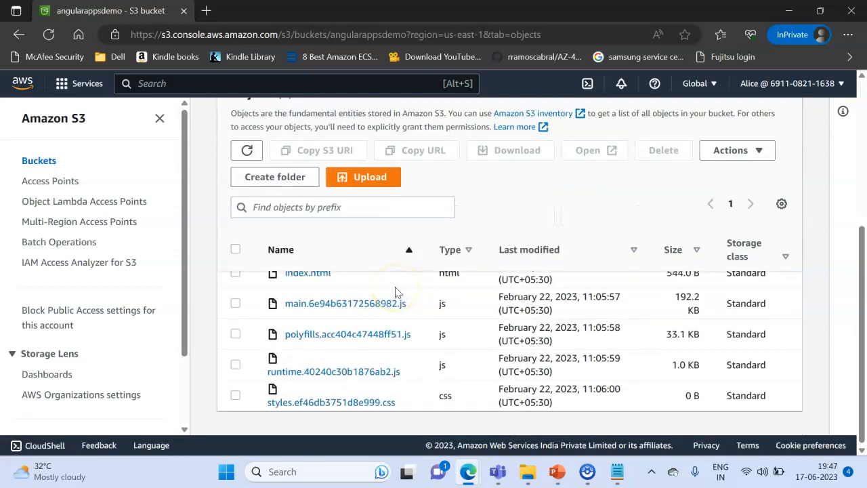
pyautogui.scroll(4, 397, 292)
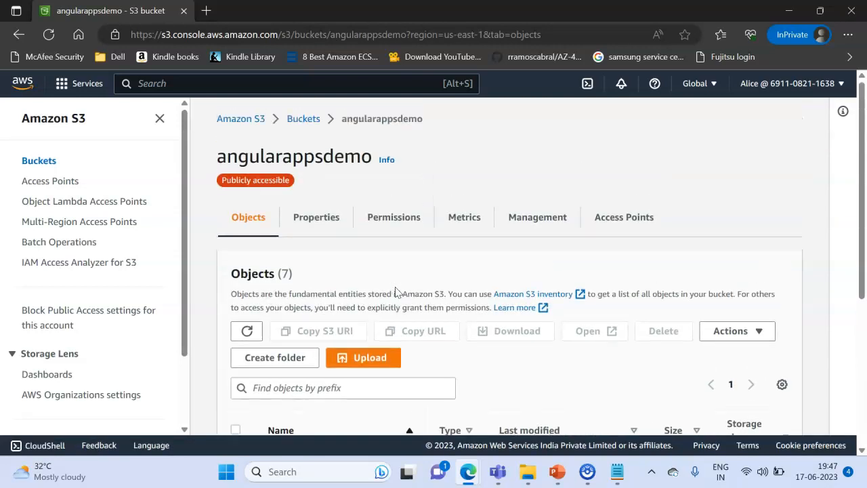
pyautogui.doubleClick(317, 157)
pyautogui.scroll(-1, 422, 251)
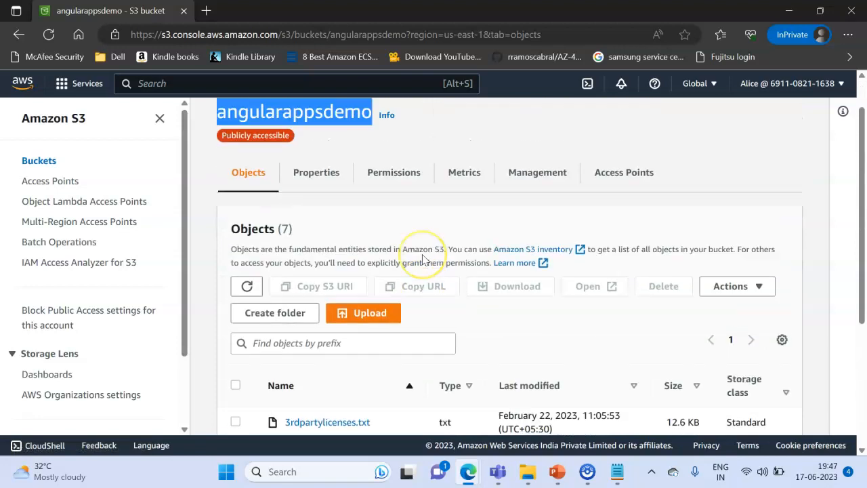
pyautogui.scroll(1, 422, 257)
pyautogui.scroll(-3, 457, 234)
pyautogui.scroll(3, 457, 264)
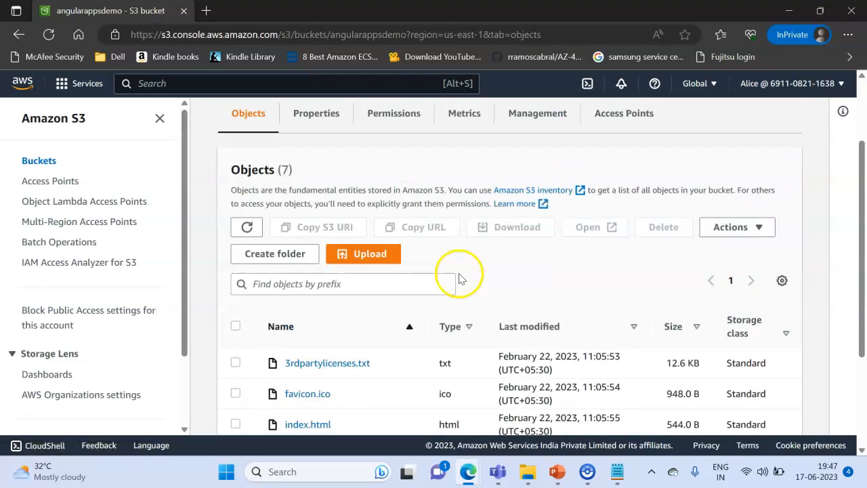
# Return to the bucket list and try to delete the angularappsdemo bucket
pyautogui.click(303, 120)
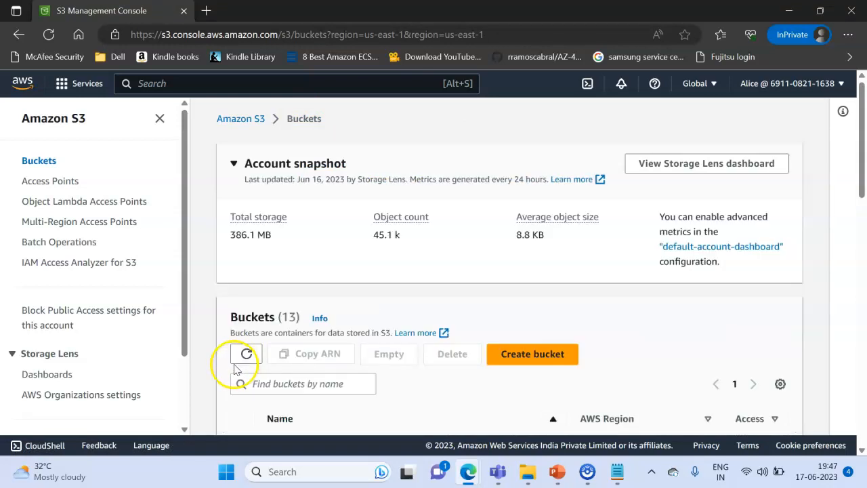
pyautogui.scroll(-2, 284, 335)
pyautogui.click(234, 278)
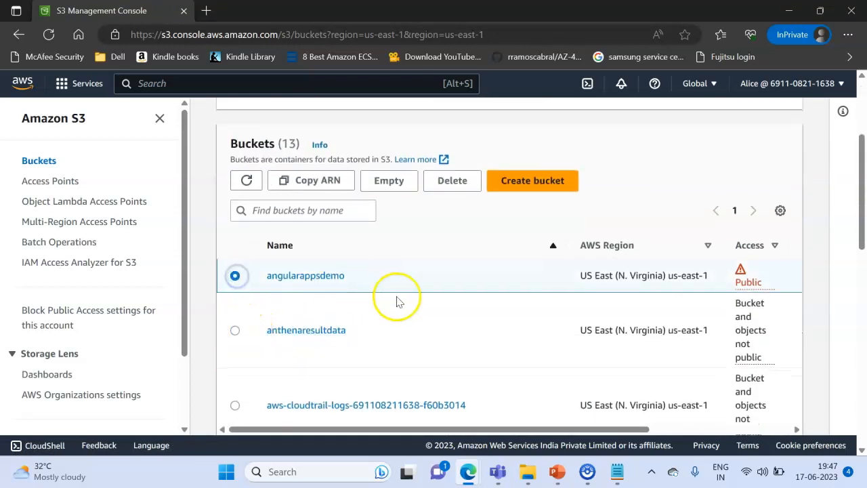
pyautogui.click(451, 242)
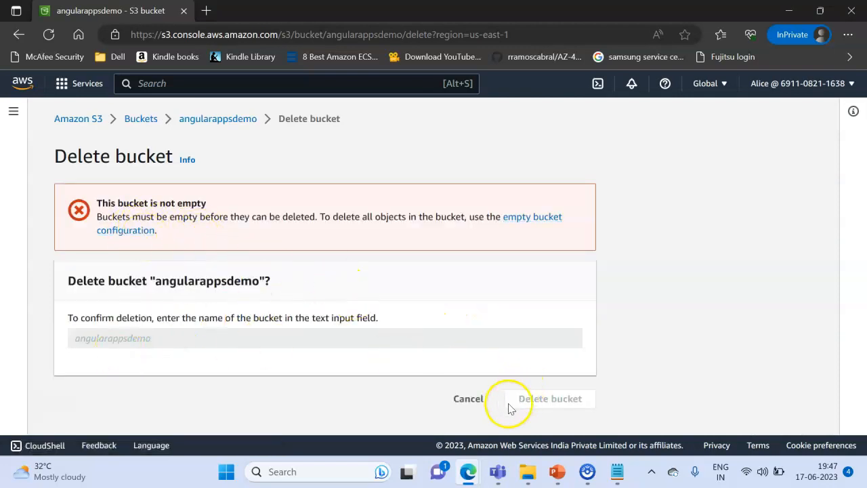
pyautogui.click(476, 400)
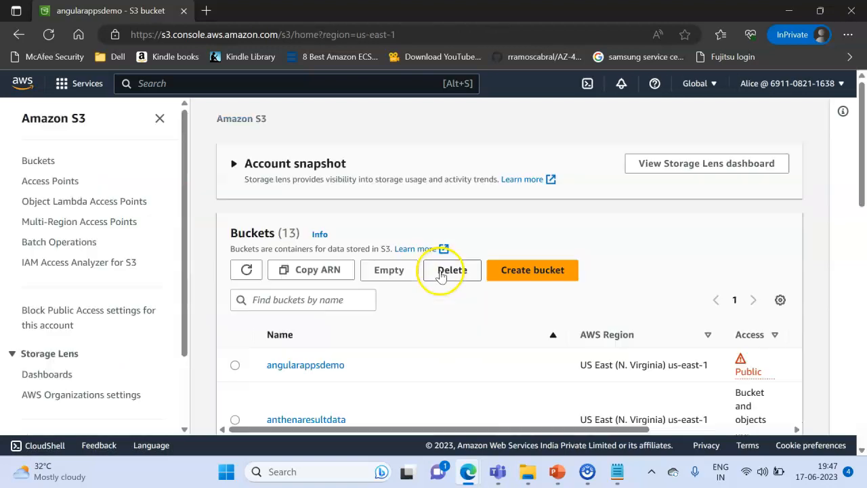
# Empty the anthenaresultdata bucket, confirming with the text "permanently delete"
pyautogui.scroll(-3, 237, 362)
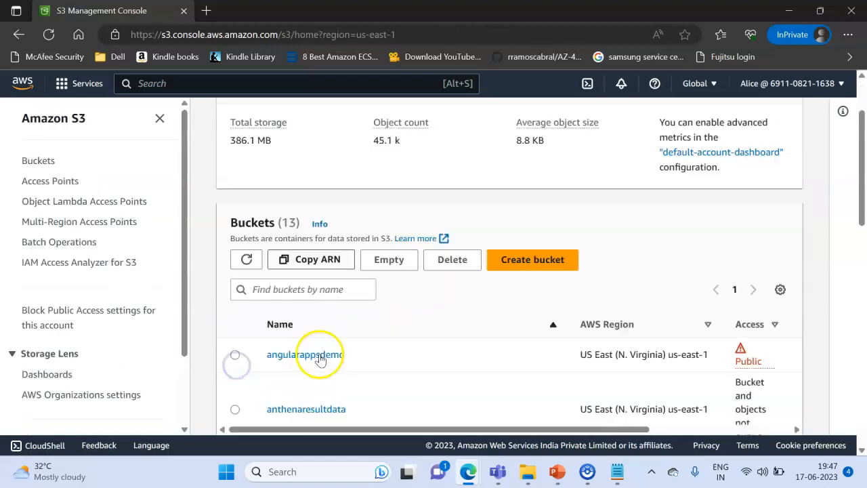
pyautogui.click(235, 272)
pyautogui.scroll(1, 379, 310)
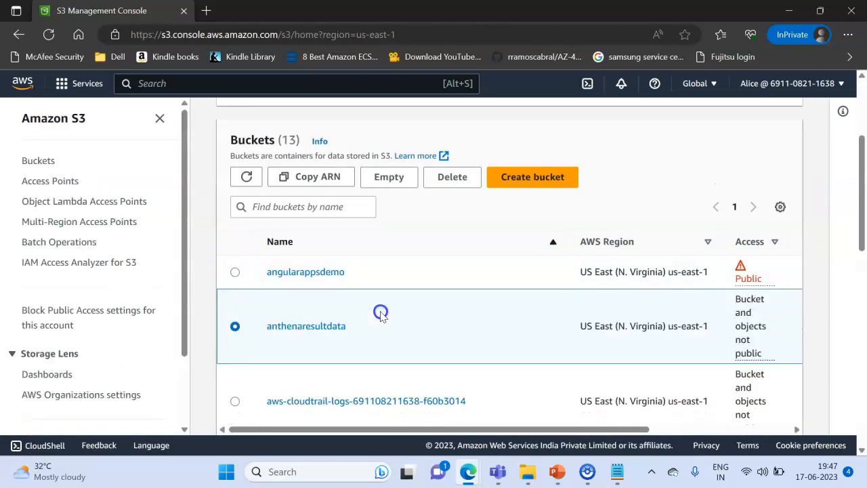
pyautogui.click(389, 183)
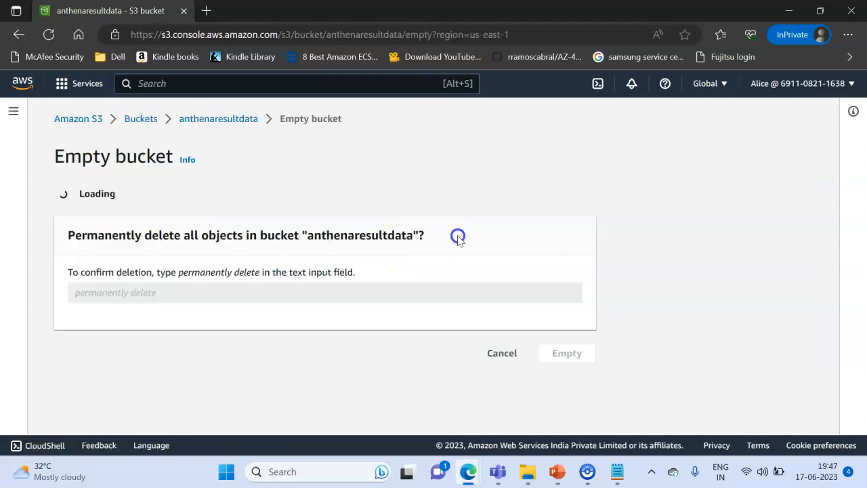
pyautogui.scroll(-1, 442, 260)
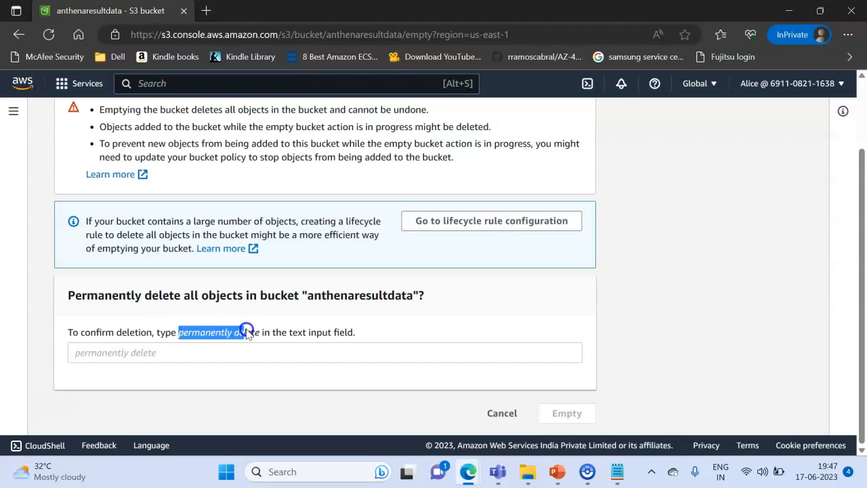
pyautogui.click(164, 354)
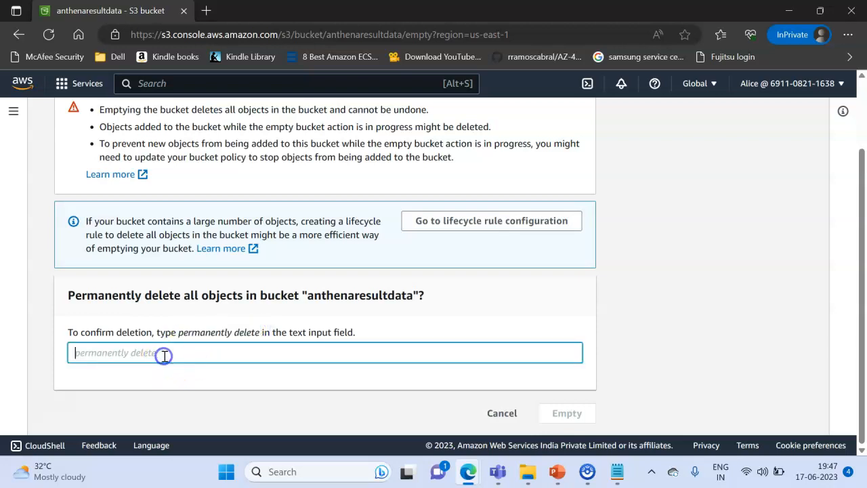
pyautogui.write('permanently delete')
pyautogui.click(554, 411)
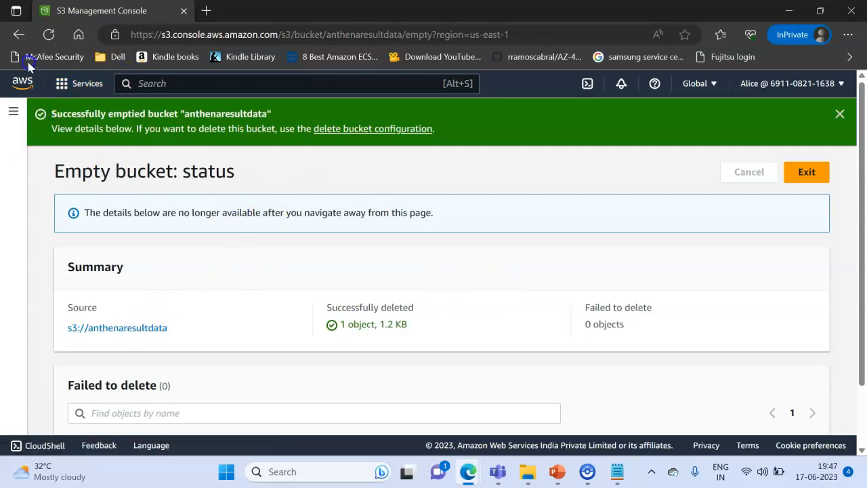
# Go back to the bucket list, try again to delete the angularappsdemo bucket, and read the deletion requirements
pyautogui.click(18, 34)
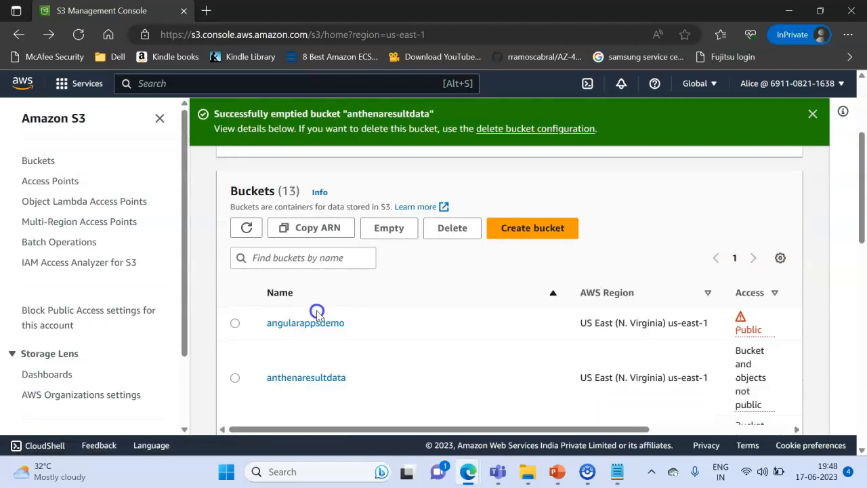
pyautogui.click(234, 323)
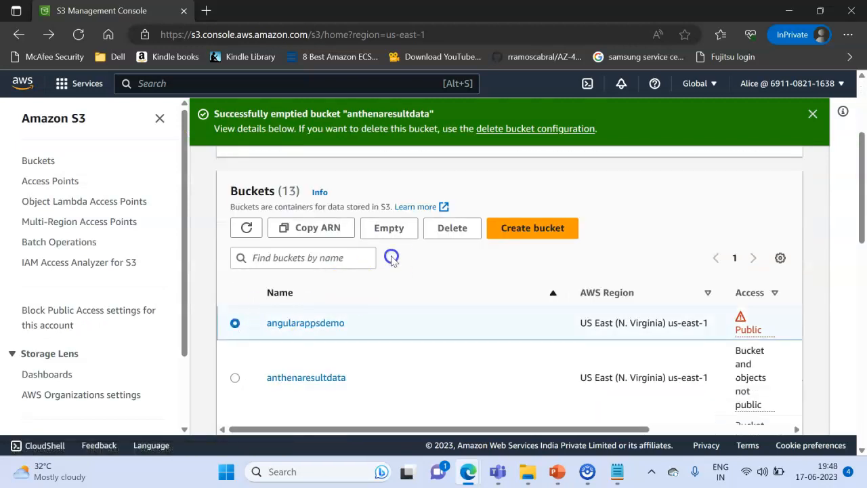
pyautogui.click(448, 233)
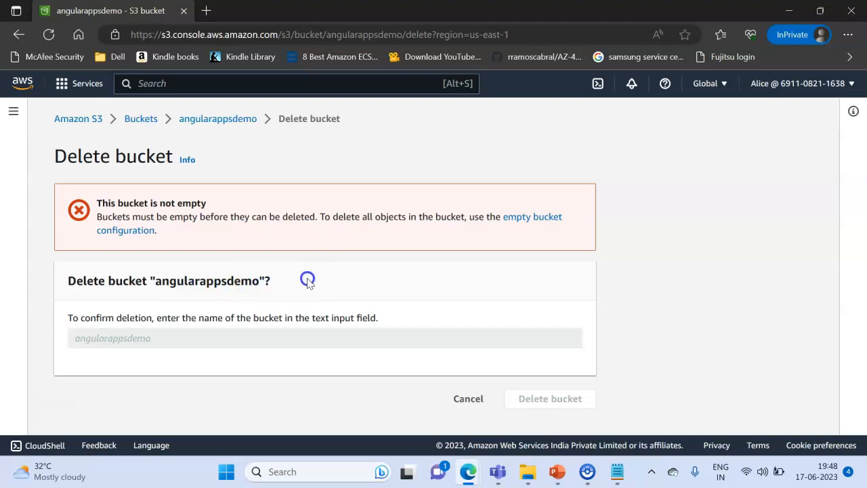
pyautogui.moveTo(237, 216); pyautogui.dragTo(355, 267)
pyautogui.click(354, 267)
# Open the angularappsdemo bucket to view its objects, and return to the bucket list
pyautogui.click(198, 118)
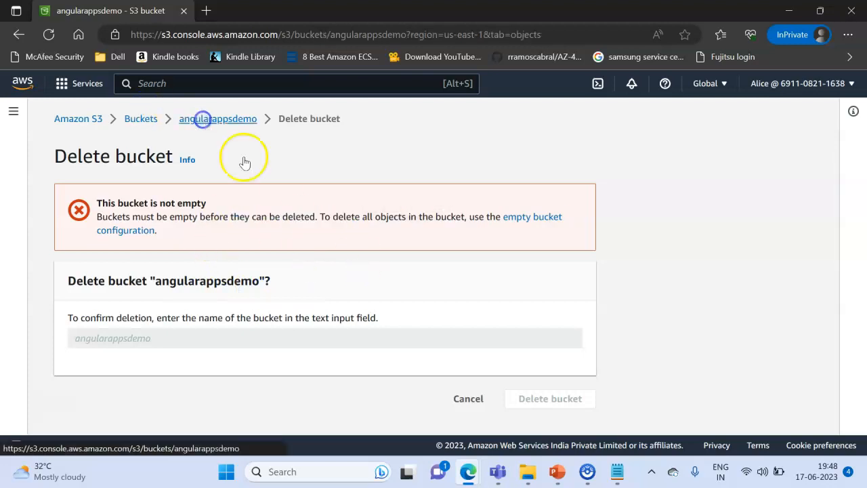
pyautogui.scroll(3, 274, 276)
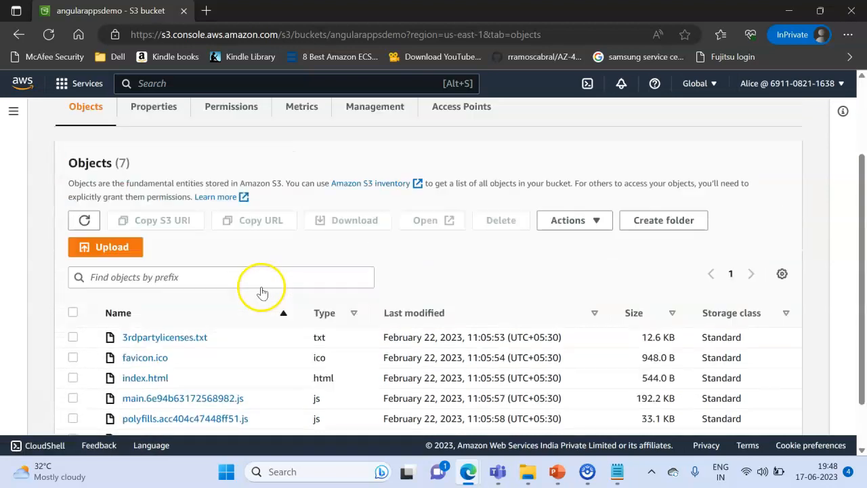
pyautogui.click(142, 120)
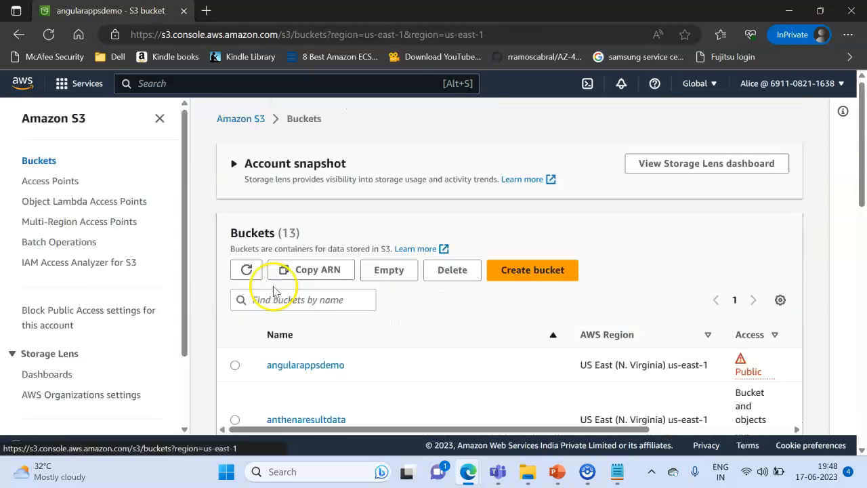
pyautogui.scroll(-1, 389, 303)
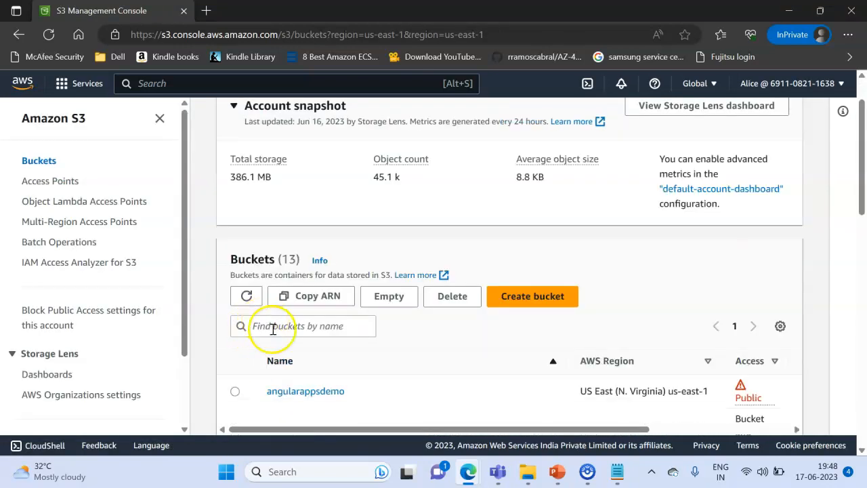
# Reopen the angularappsdemo bucket, look over its objects once more, and go back to the list of all buckets
pyautogui.click(291, 391)
pyautogui.scroll(1, 386, 313)
pyautogui.scroll(-3, 387, 310)
pyautogui.scroll(3, 387, 318)
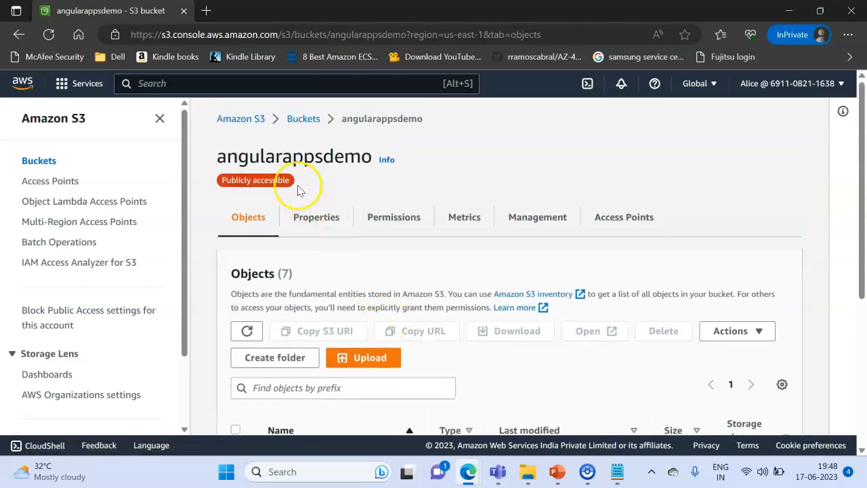
pyautogui.click(301, 117)
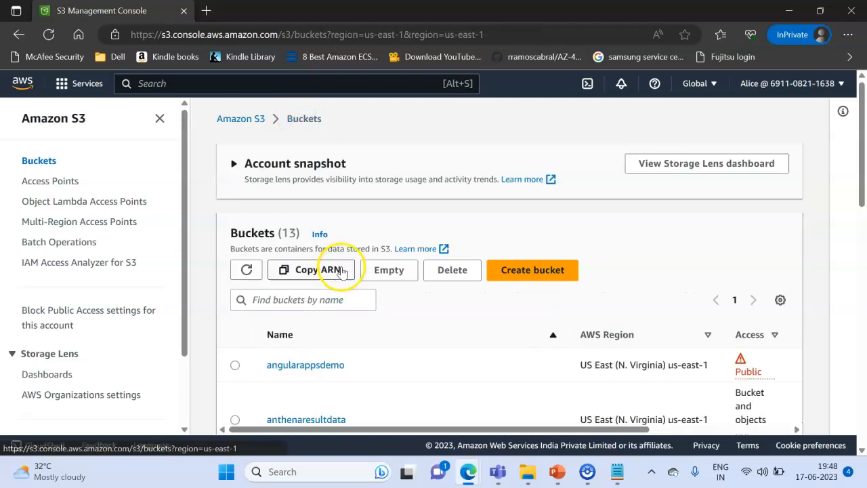
# Empty the angularappsdemo bucket, confirming with the text "permanently delete" without a trailing space
pyautogui.scroll(-2, 298, 311)
pyautogui.click(235, 249)
pyautogui.scroll(1, 319, 283)
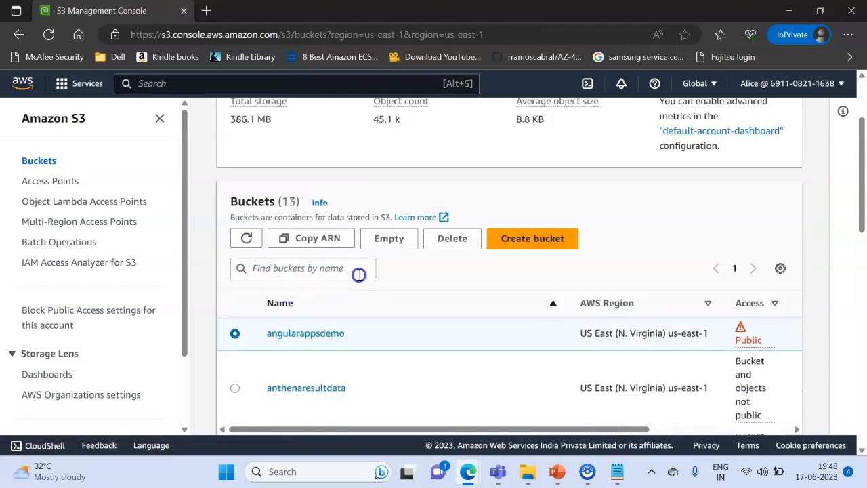
pyautogui.click(403, 251)
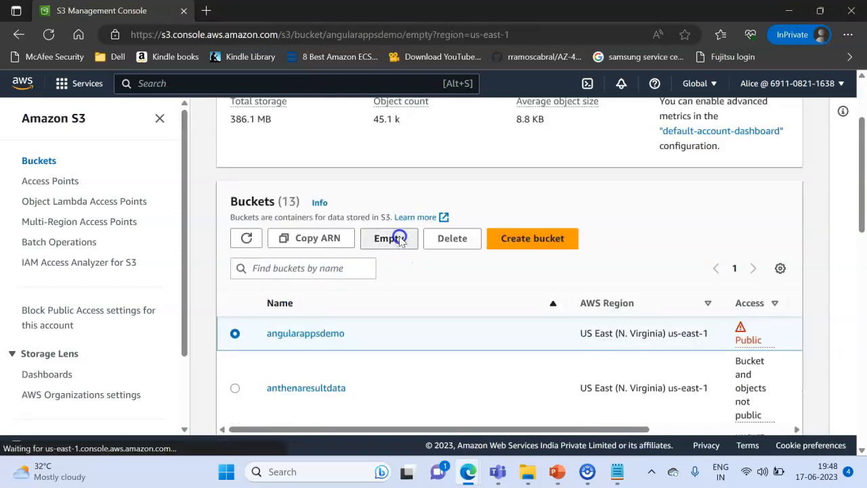
pyautogui.scroll(-2, 290, 274)
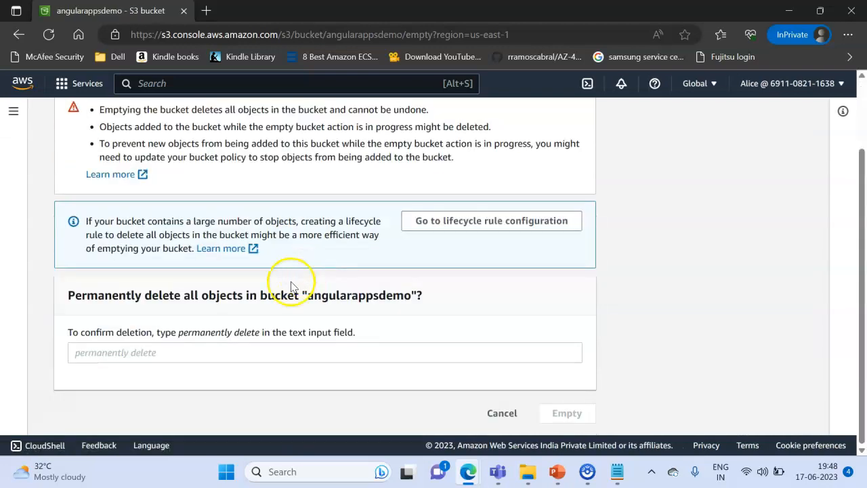
pyautogui.moveTo(176, 333); pyautogui.dragTo(252, 334)
pyautogui.hotkey('ctrl', 'c')
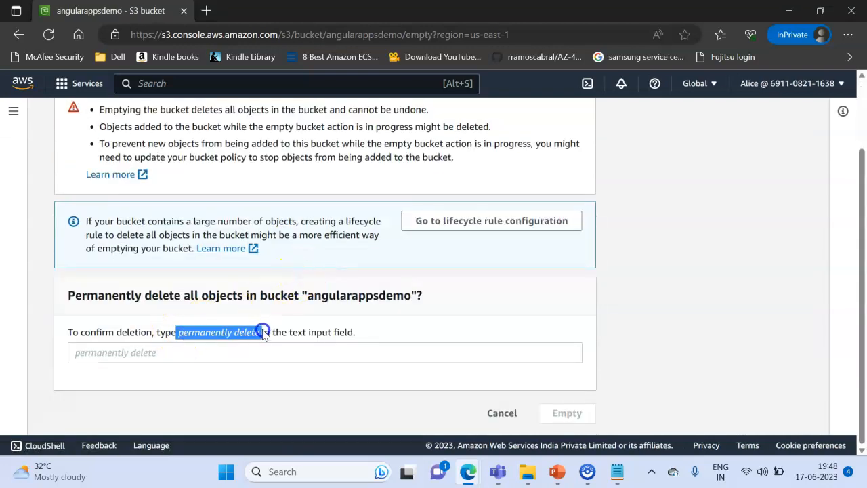
pyautogui.click(179, 352)
pyautogui.hotkey('ctrl', 'v')
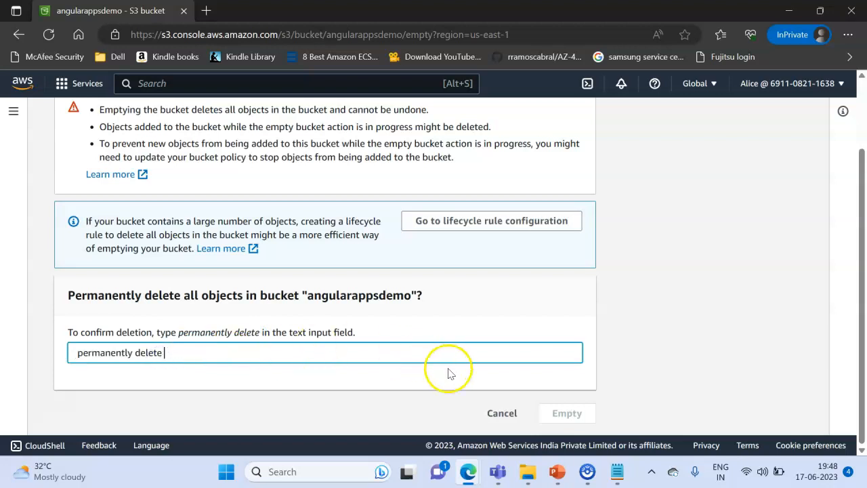
pyautogui.click(76, 357)
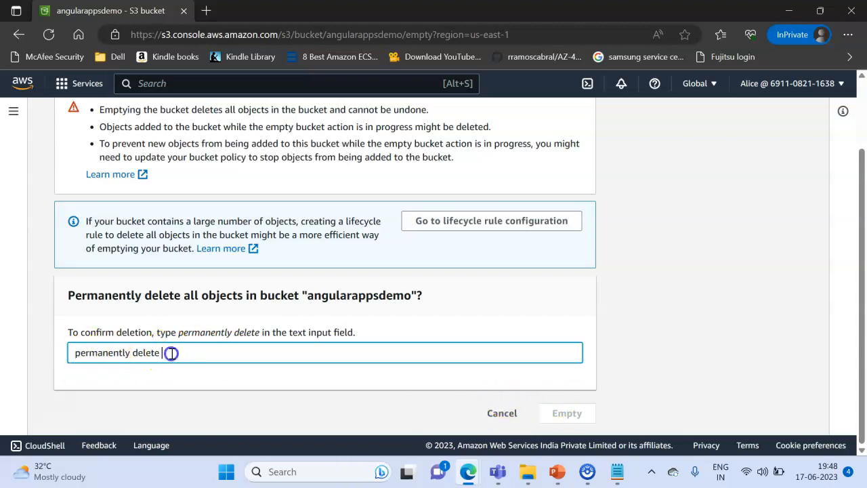
pyautogui.press('BackSpace')
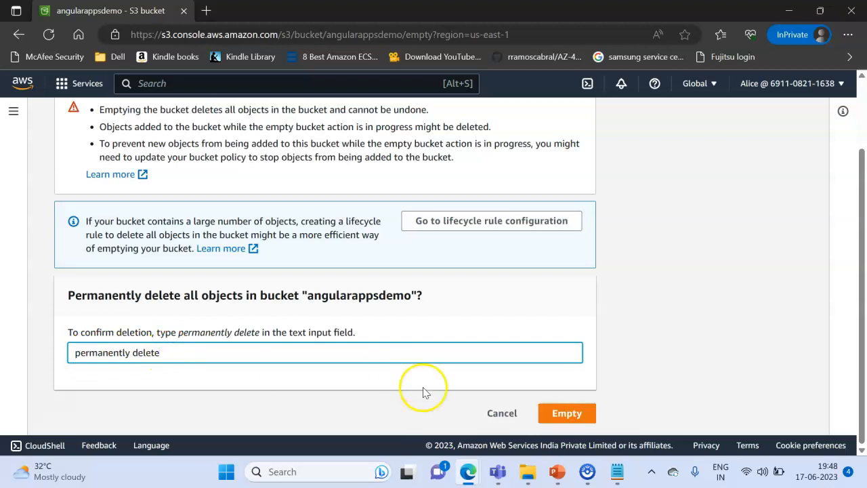
pyautogui.click(556, 413)
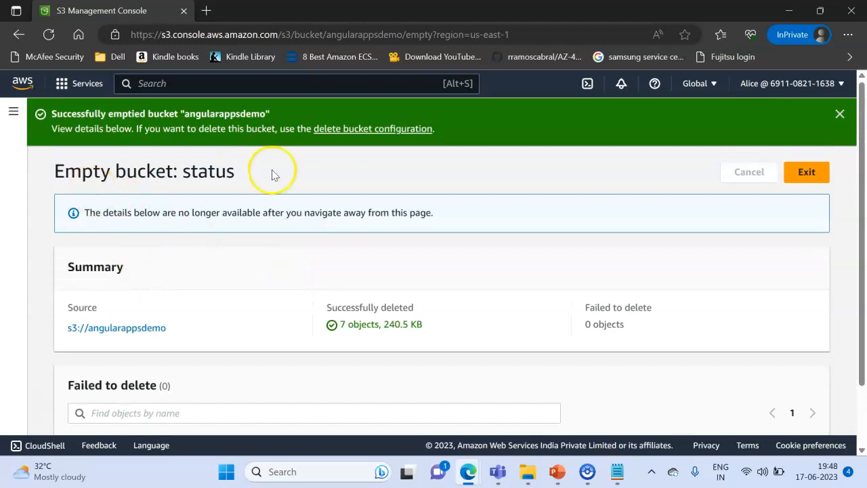
# Leave the empty-bucket status page for the bucket list and delete the angularappsdemo bucket, confirming with its name
pyautogui.click(840, 114)
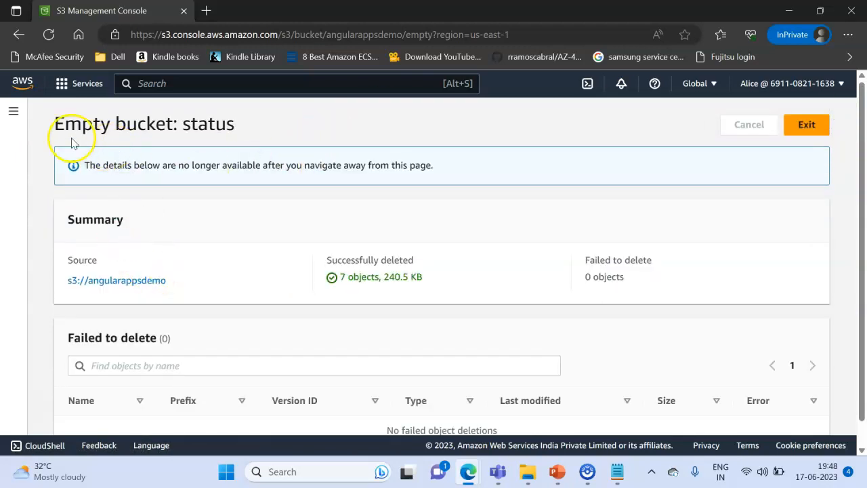
pyautogui.click(13, 111)
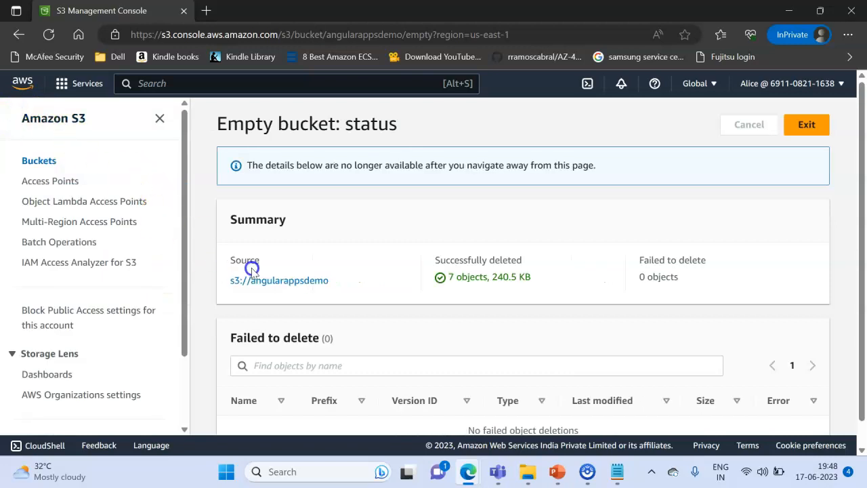
pyautogui.scroll(-1, 237, 308)
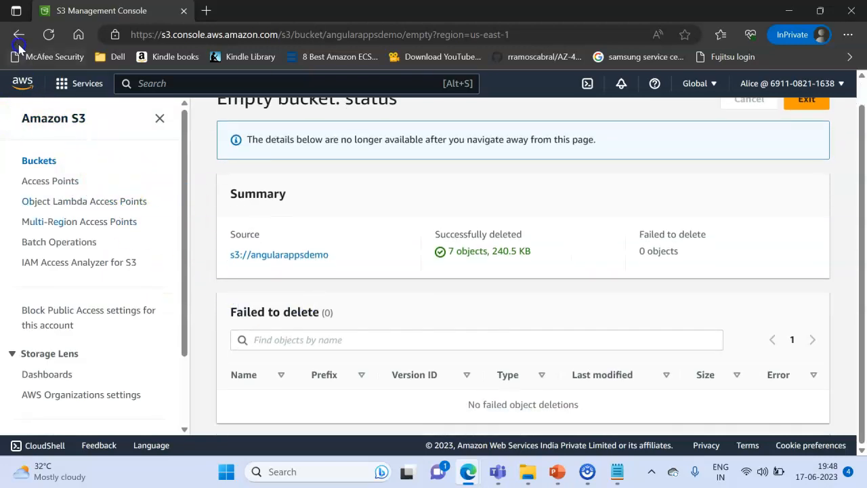
pyautogui.click(17, 41)
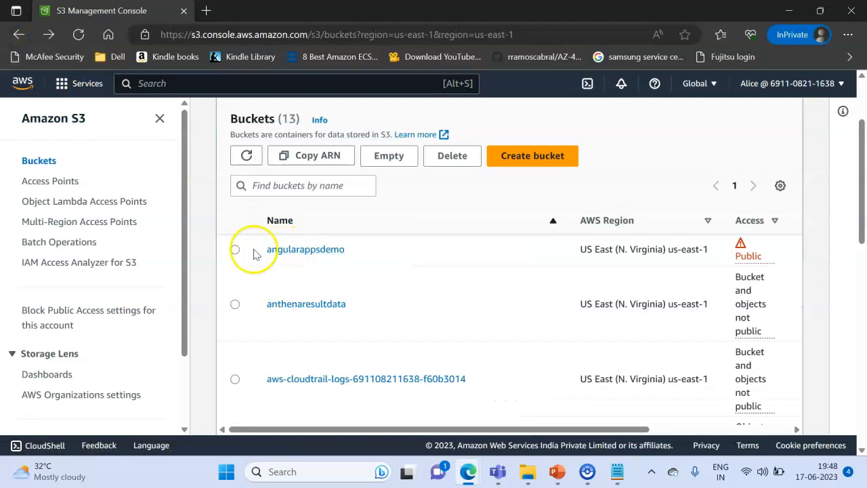
pyautogui.click(234, 333)
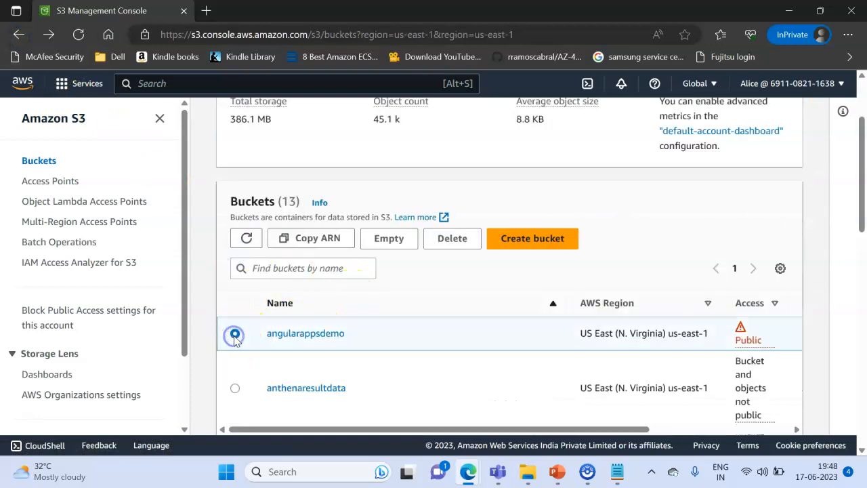
pyautogui.click(451, 239)
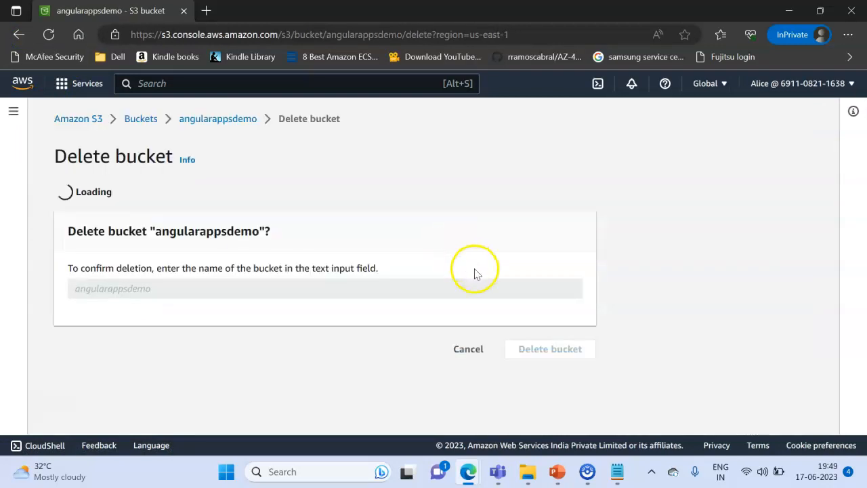
pyautogui.scroll(-2, 229, 294)
pyautogui.doubleClick(202, 294)
pyautogui.hotkey('ctrl', 'c')
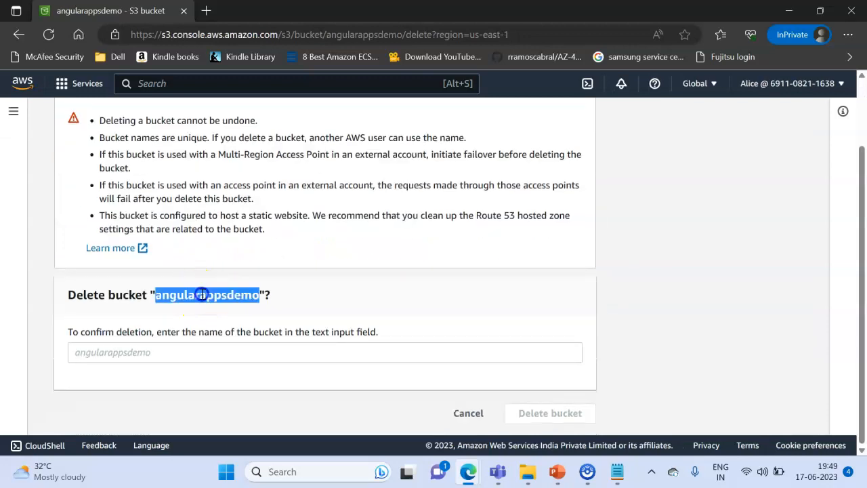
pyautogui.click(162, 351)
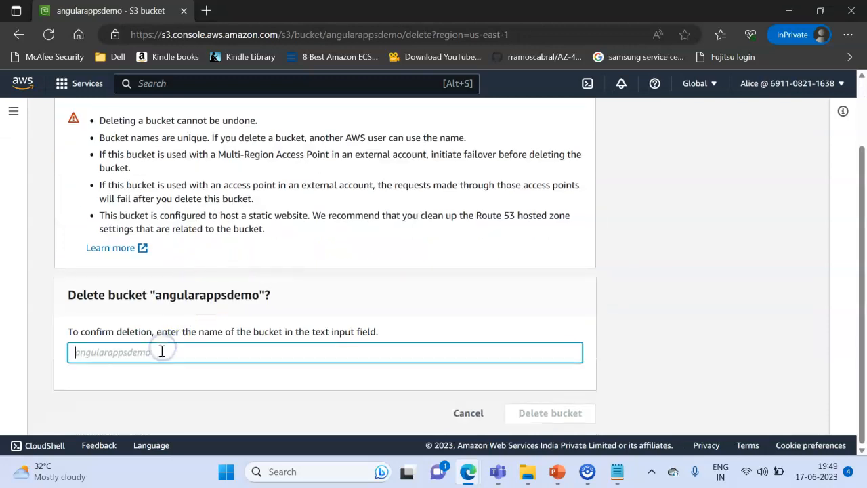
pyautogui.hotkey('ctrl', 'v')
pyautogui.click(554, 411)
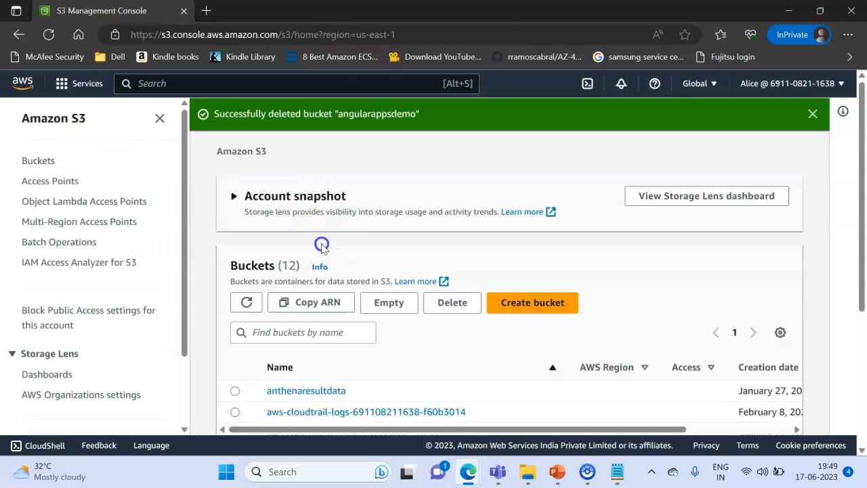
# Review the list of remaining S3 buckets to check that angularappsdemo is gone
pyautogui.scroll(-3, 271, 231)
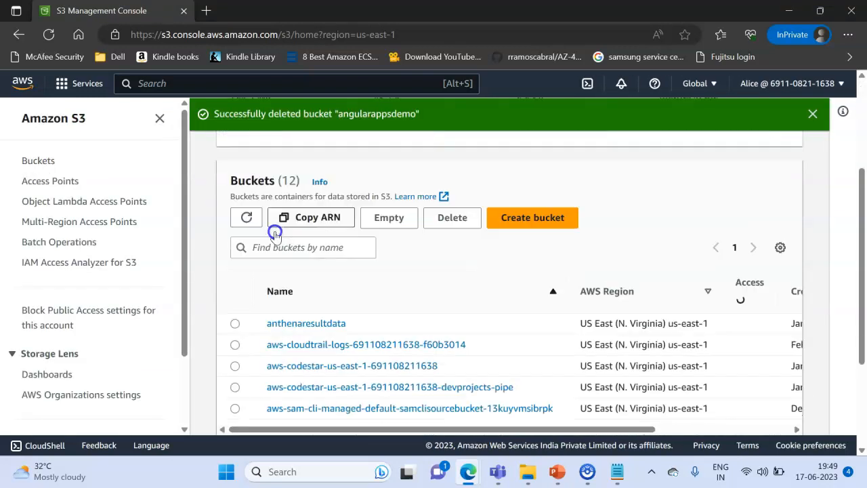
pyautogui.scroll(-3, 370, 283)
pyautogui.scroll(5, 406, 275)
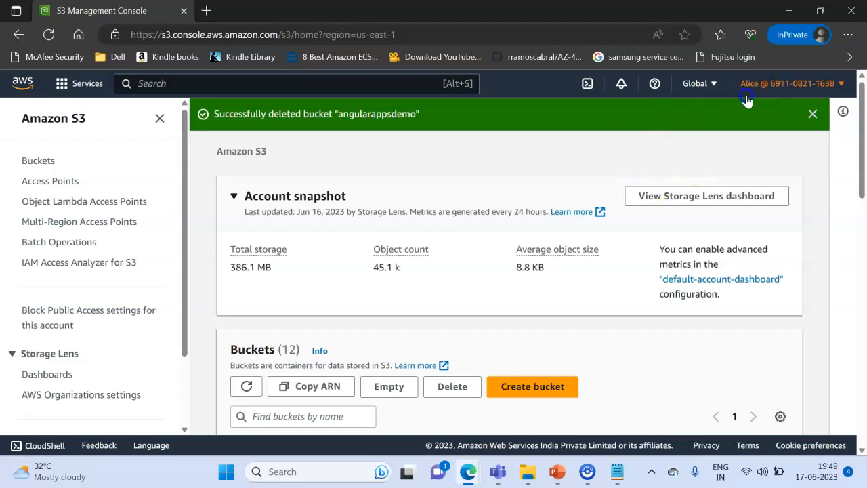
pyautogui.scroll(-2, 285, 352)
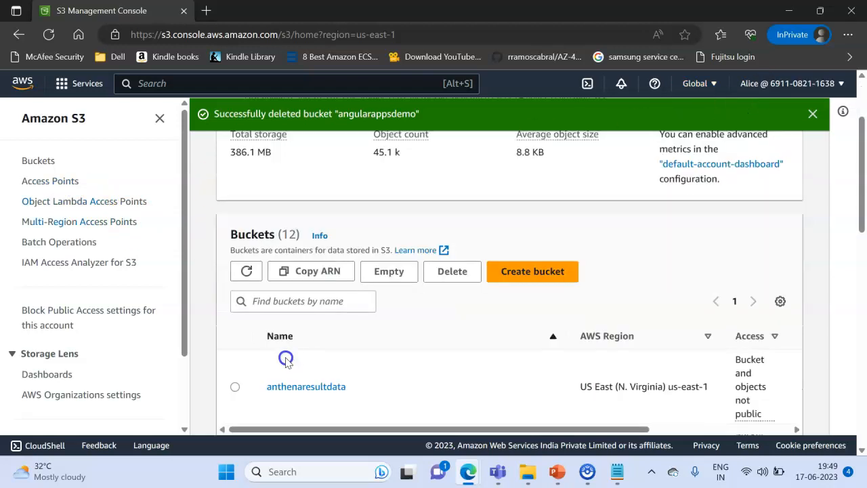
pyautogui.scroll(2, 356, 333)
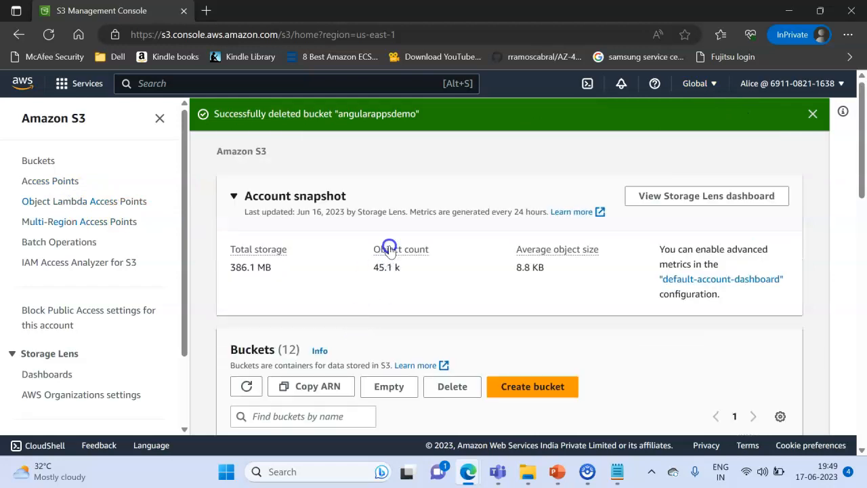
pyautogui.click(663, 146)
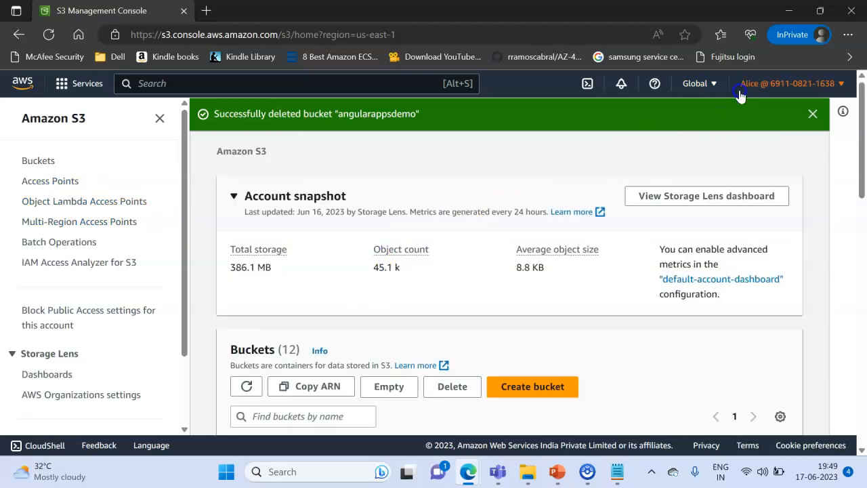